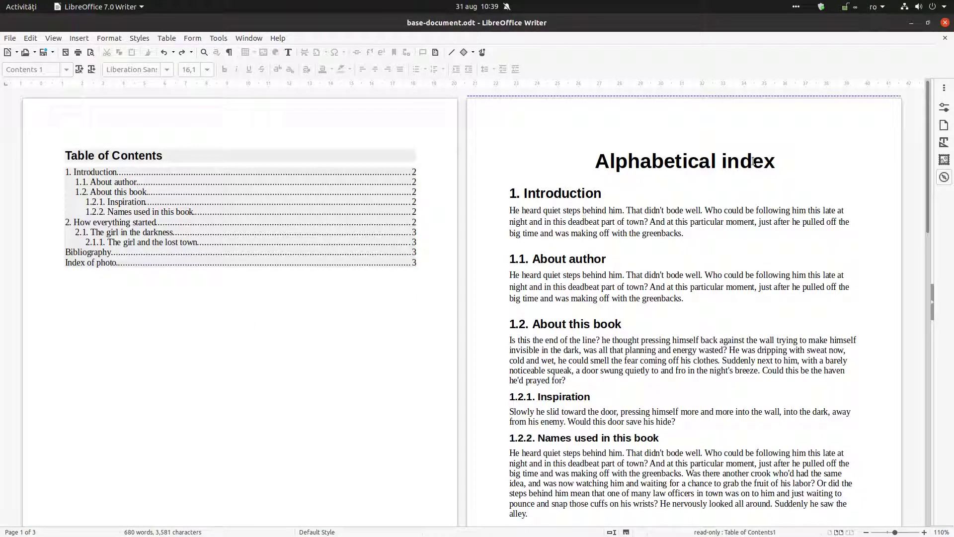
Step: Delete the 'Index of photo' and 'Bibliography' headings and the leftover empty line at the document end
scroll(477, 205, down, 10)
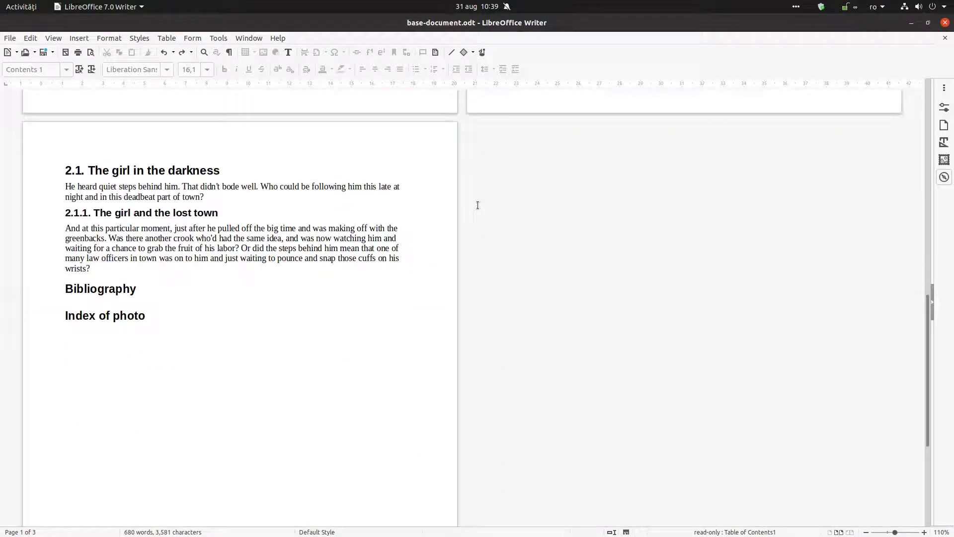
scroll(478, 205, down, 1)
drag(195, 284, 61, 272)
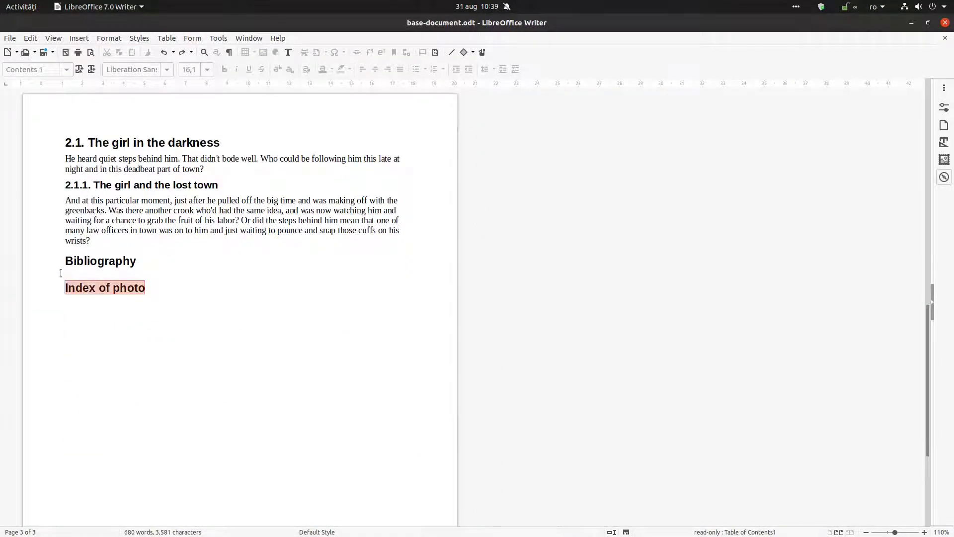
key(Delete)
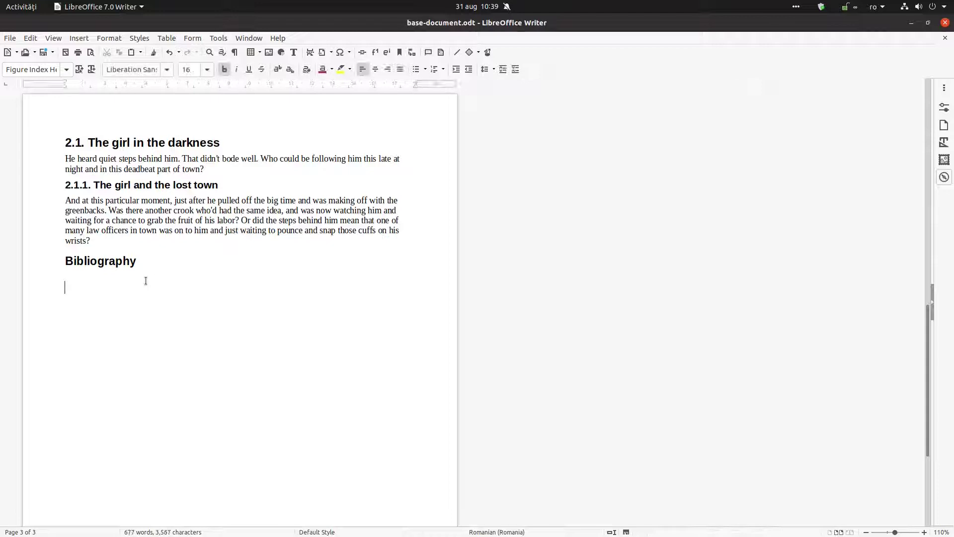
key(BackSpace)
key(BackSpace)
key(BackSpace)
key(BackSpace)
key(BackSpace)
key(BackSpace)
key(BackSpace)
key(BackSpace)
key(BackSpace)
key(BackSpace)
key(BackSpace)
key(BackSpace)
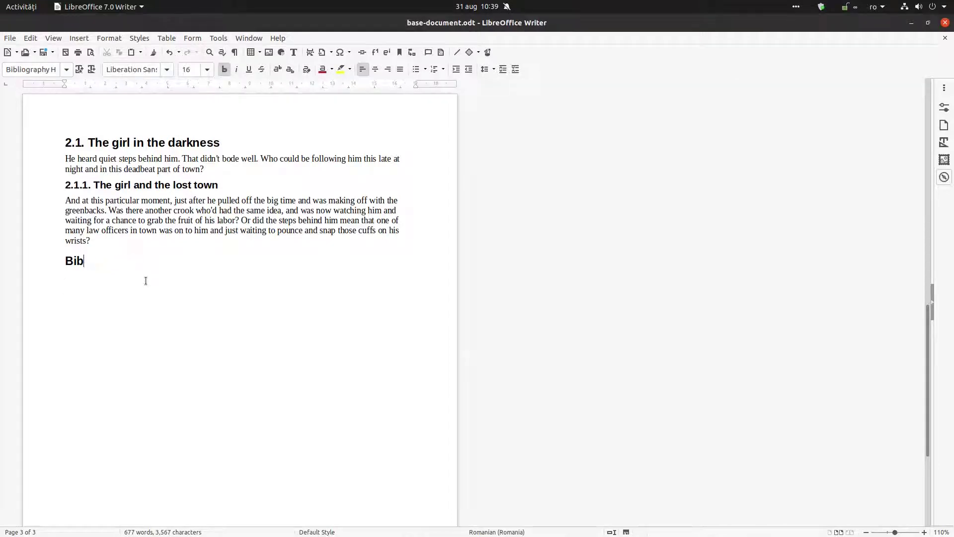
key(BackSpace)
scroll(309, 280, up, 10)
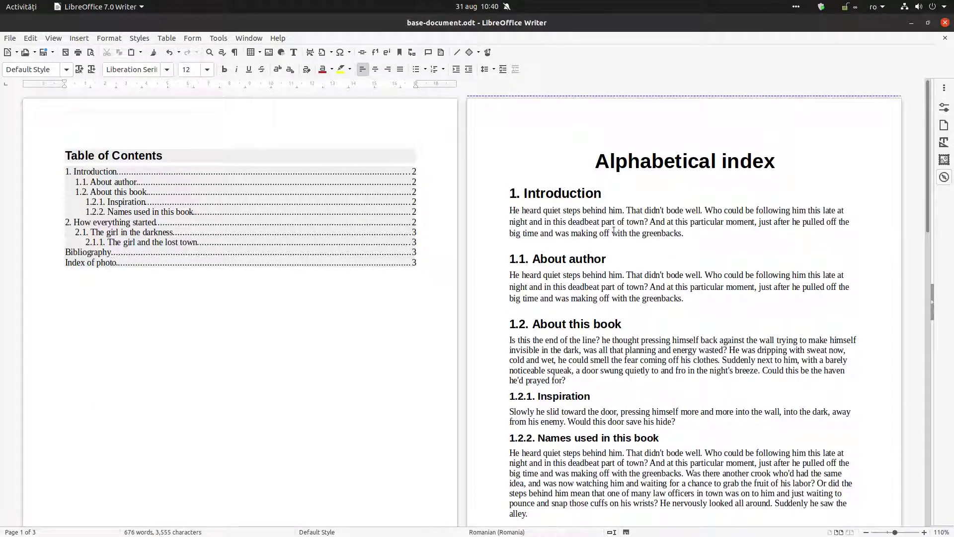
drag(564, 209, 585, 210)
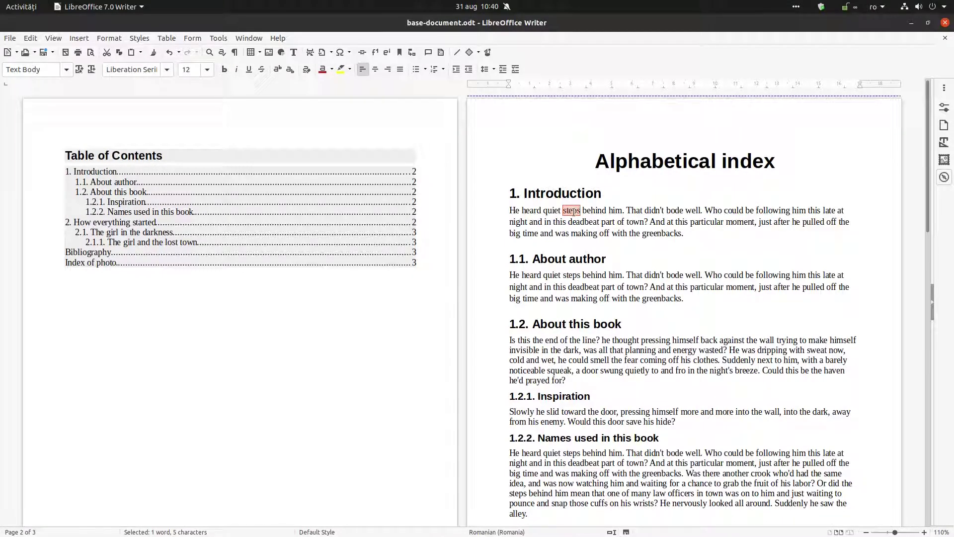
click(85, 39)
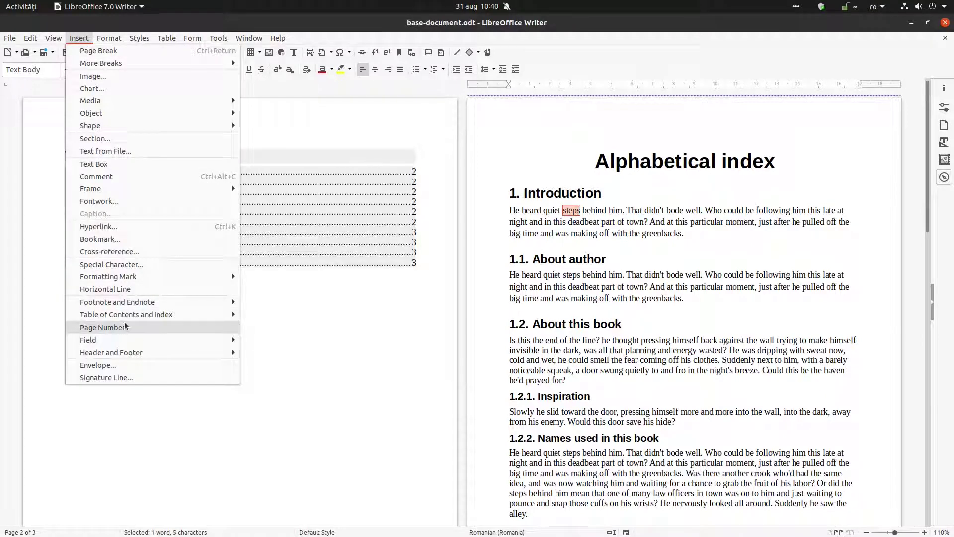
mouse_move(128, 317)
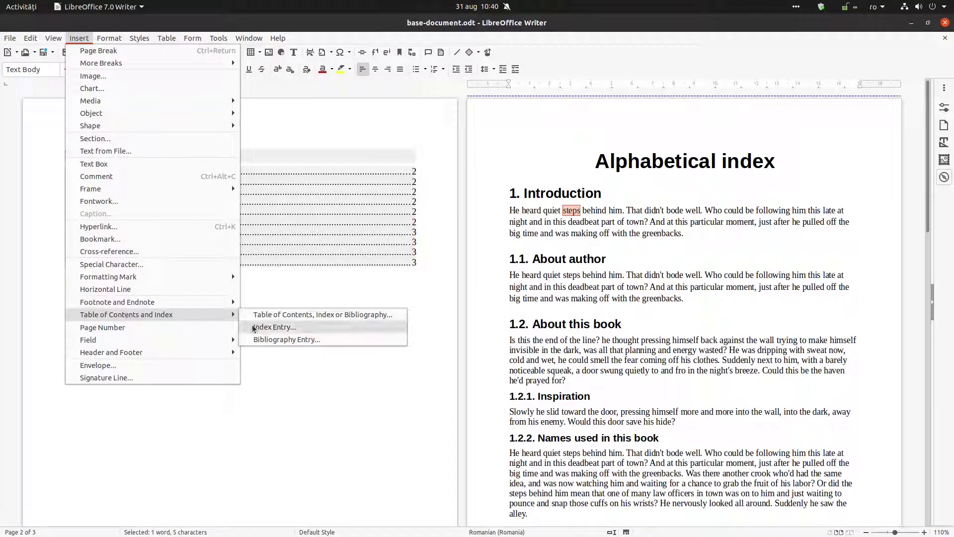
click(280, 327)
click(302, 303)
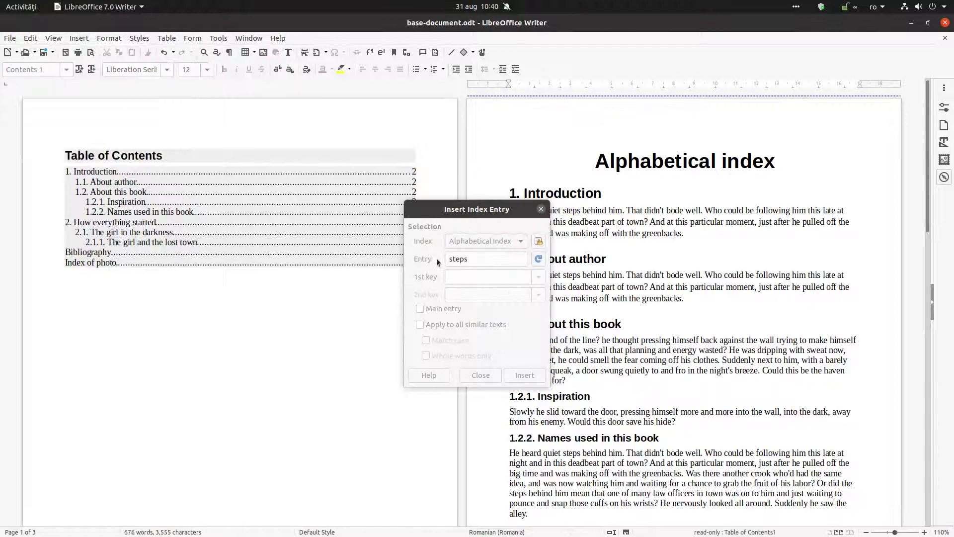
click(477, 242)
click(477, 243)
click(477, 243)
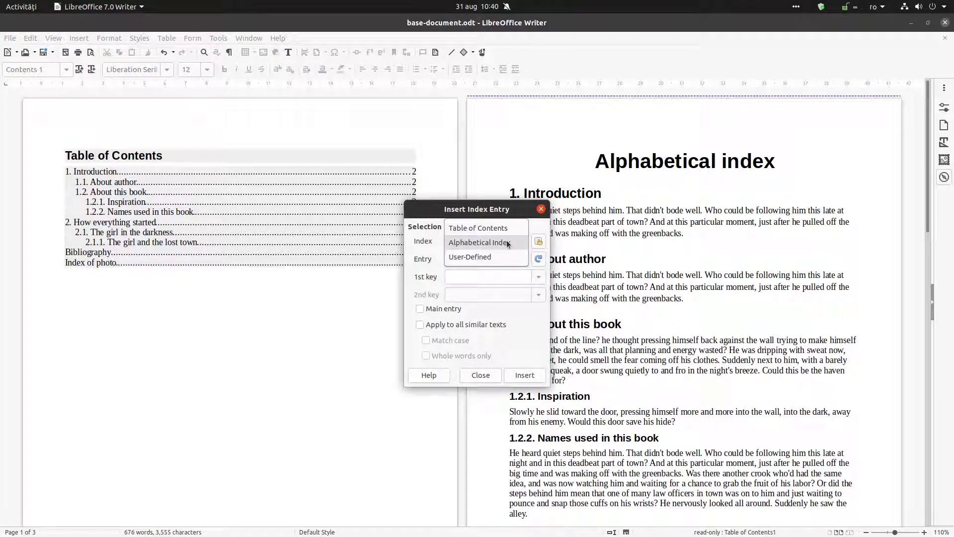
click(507, 243)
click(473, 258)
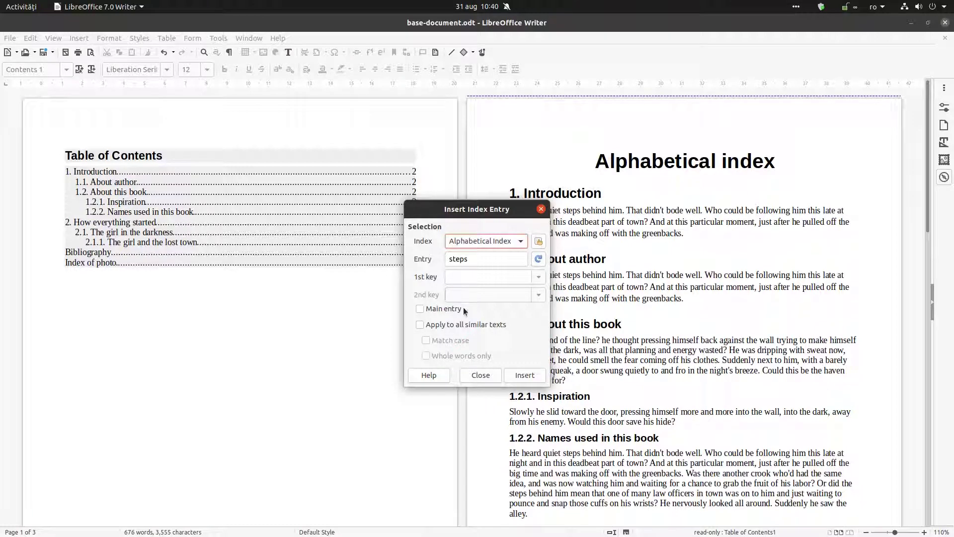
click(514, 379)
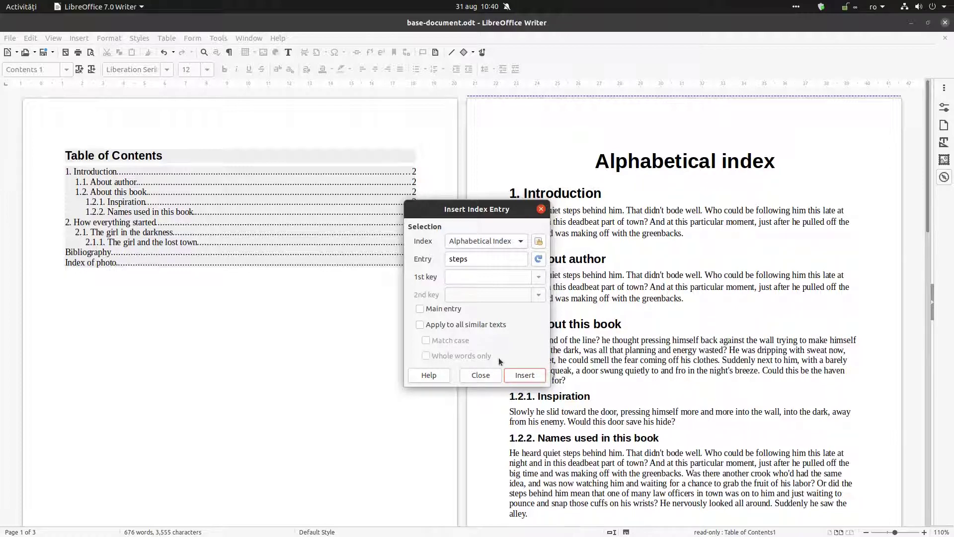
click(492, 376)
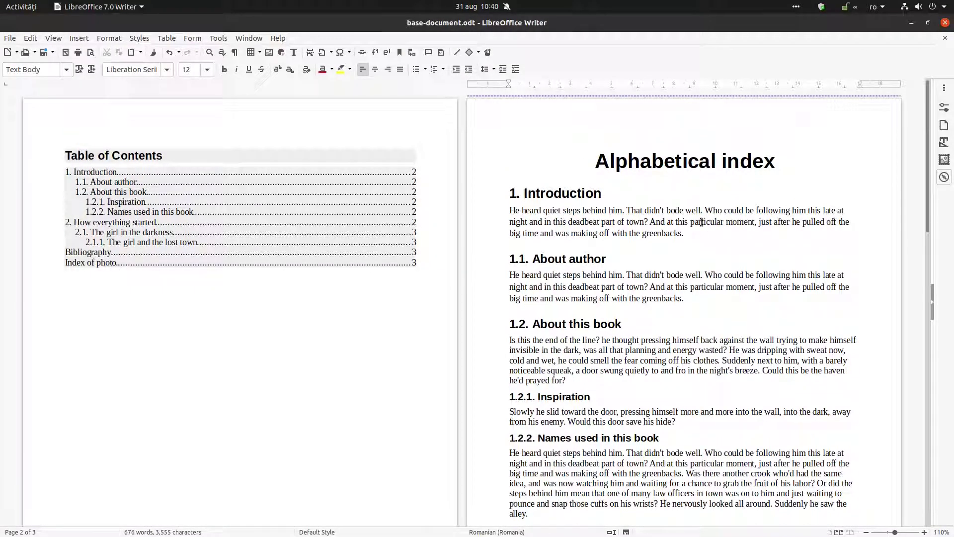
Step: Display the Insert toolbar from View > Toolbars beneath the formatting bar
click(54, 39)
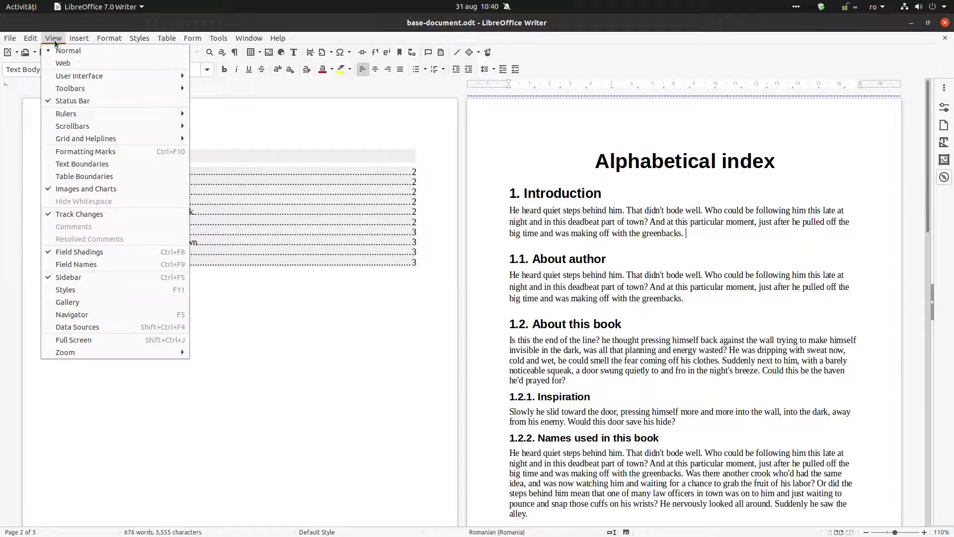
mouse_move(83, 90)
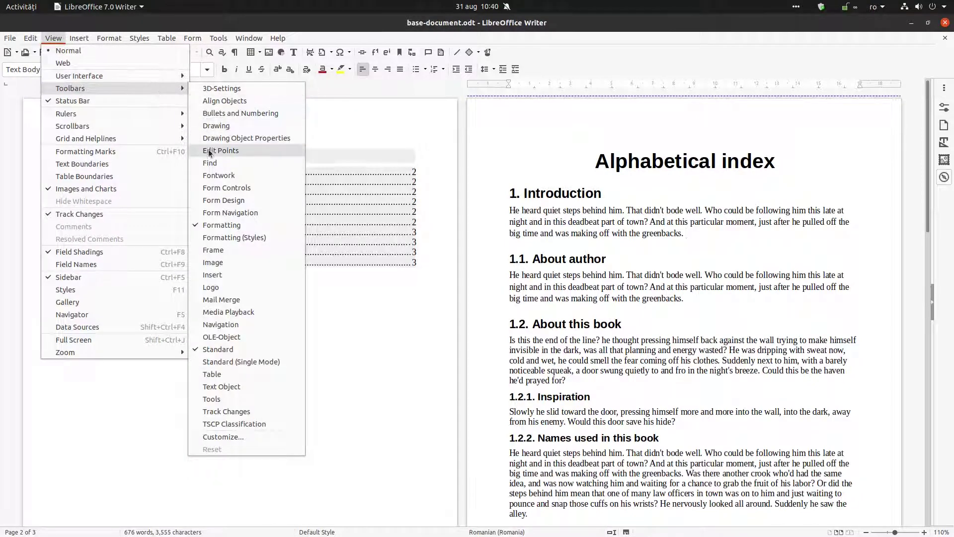
click(215, 274)
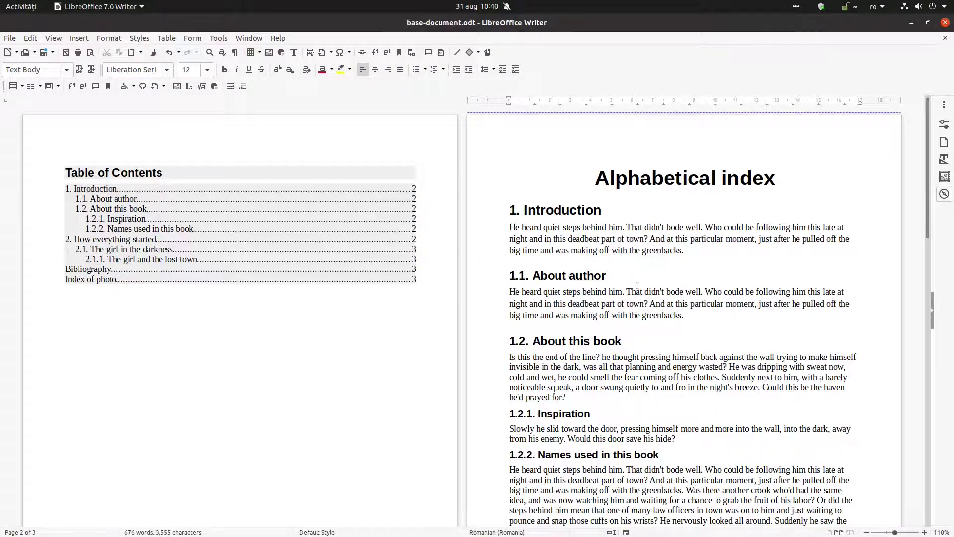
scroll(637, 285, down, 3)
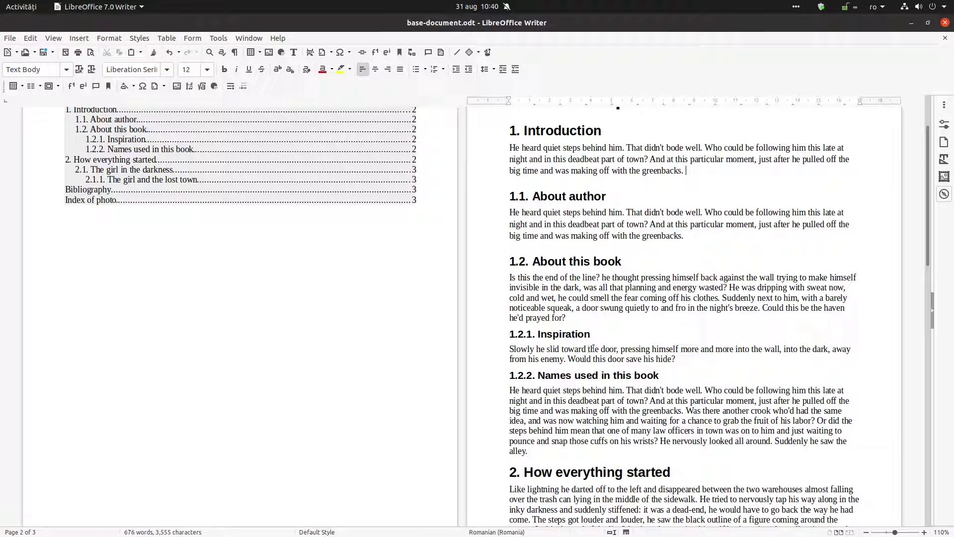
Step: Mark 'the door' in the Inspiration paragraph as an Alphabetical Index entry
drag(588, 348, 619, 348)
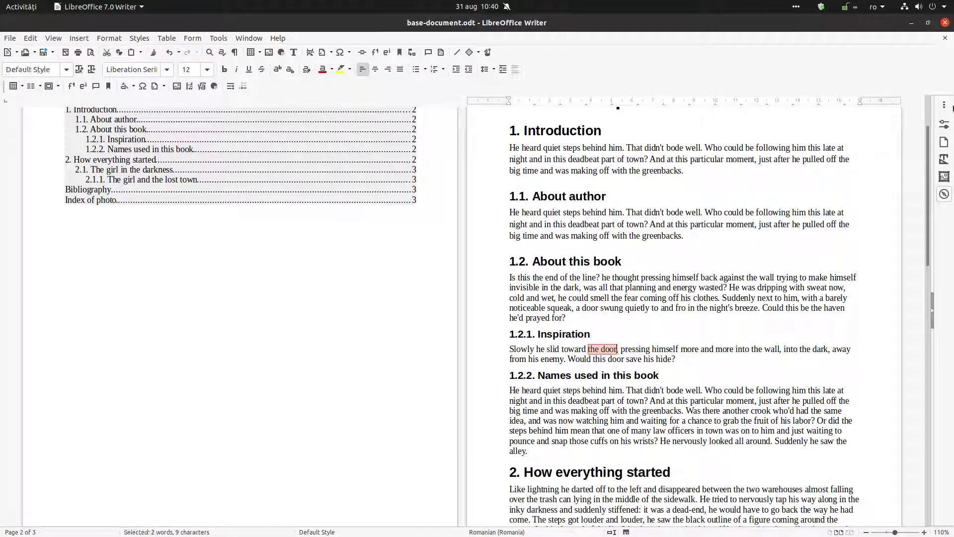
click(243, 86)
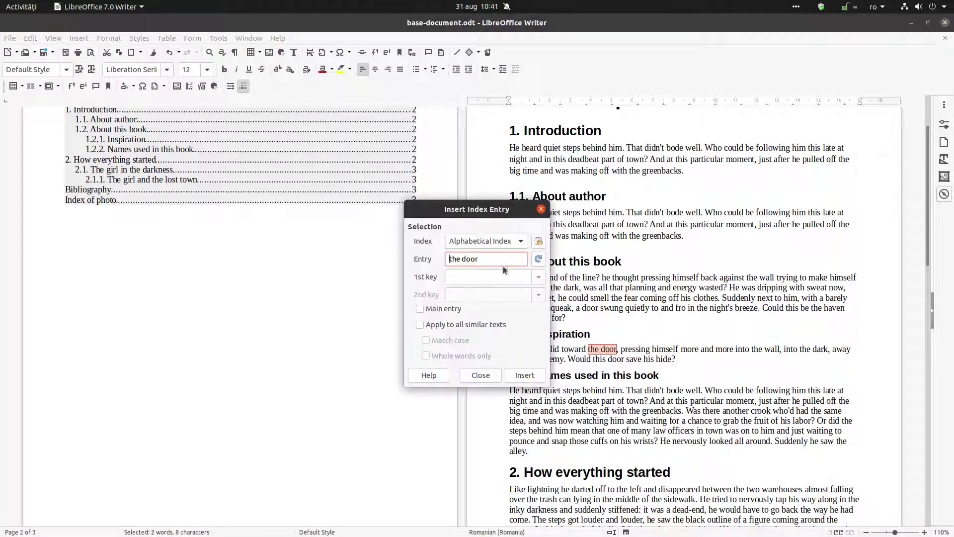
click(522, 377)
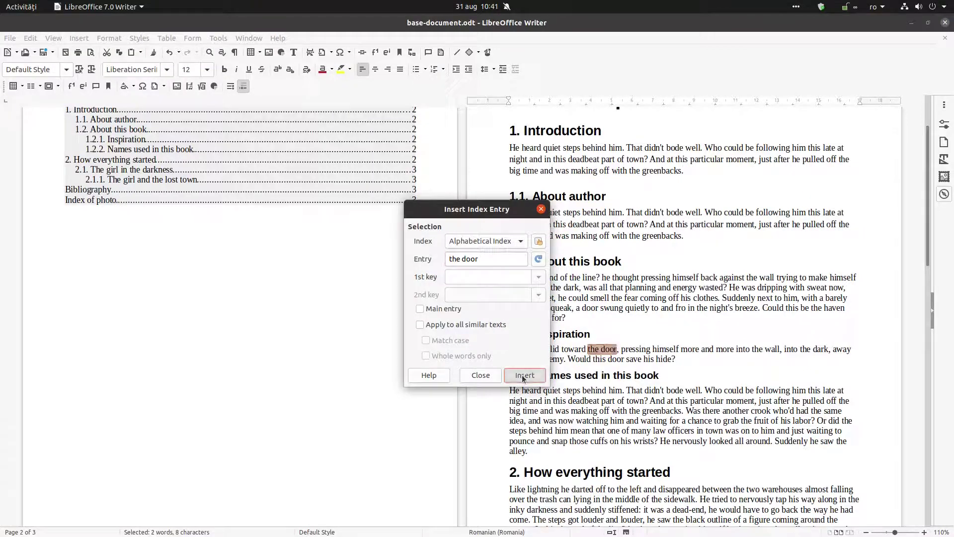
click(481, 375)
Step: Mark the word 'steps' in the Introduction as an Alphabetical Index entry
scroll(579, 206, up, 3)
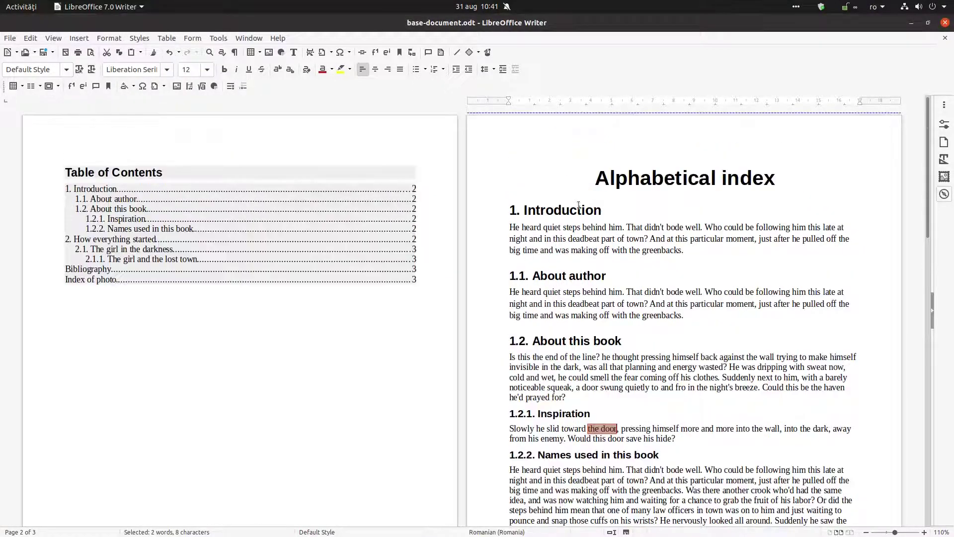
click(580, 229)
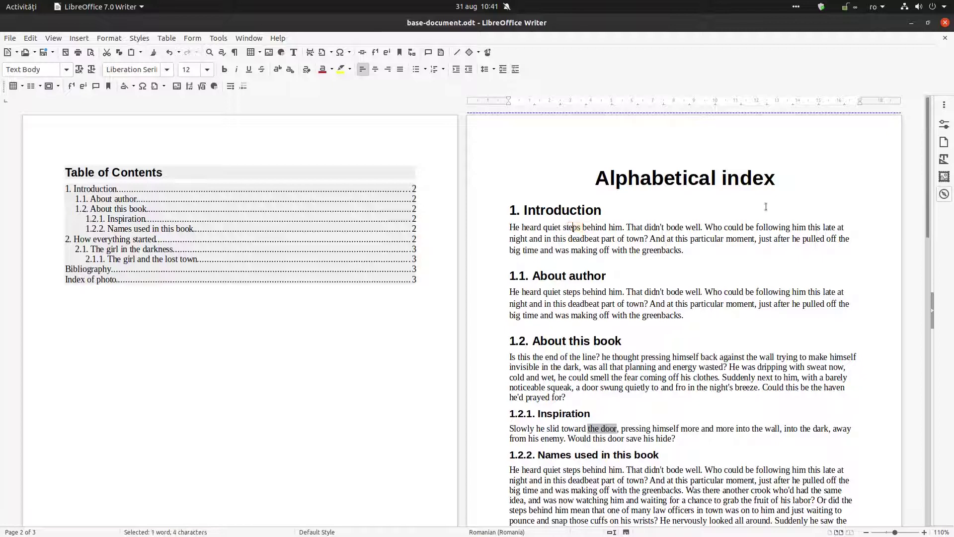
key(shift+Left)
key(shift+Left)
key(shift+Left)
key(shift+Left)
key(shift+Left)
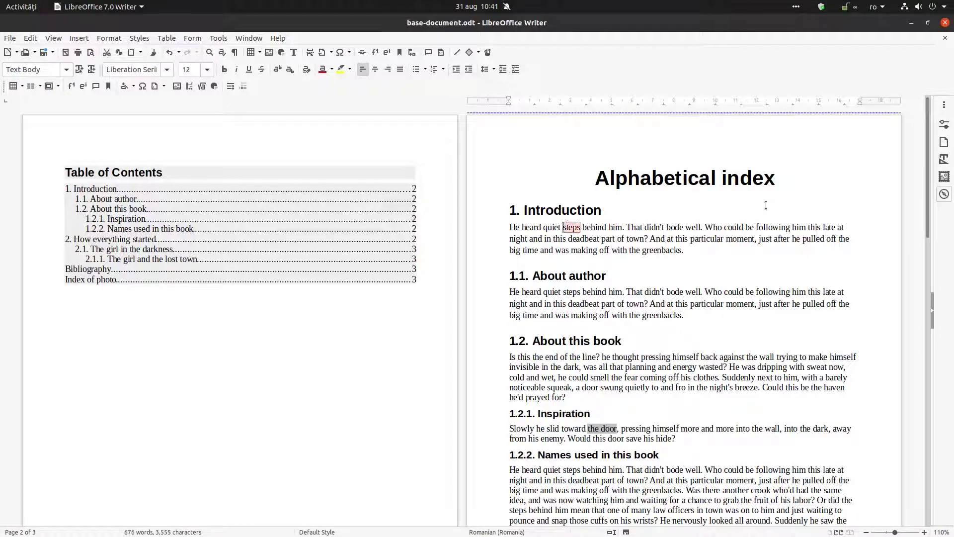
click(243, 86)
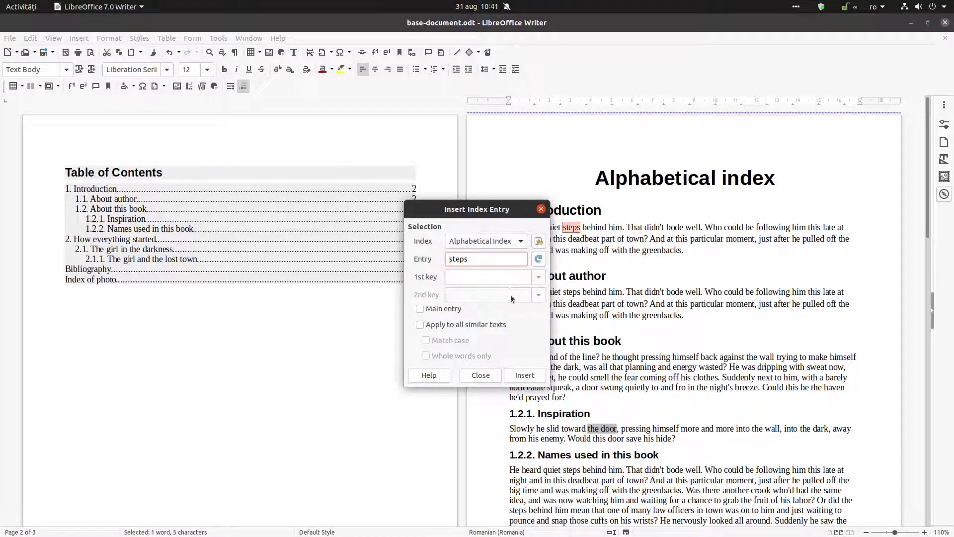
click(522, 375)
click(480, 375)
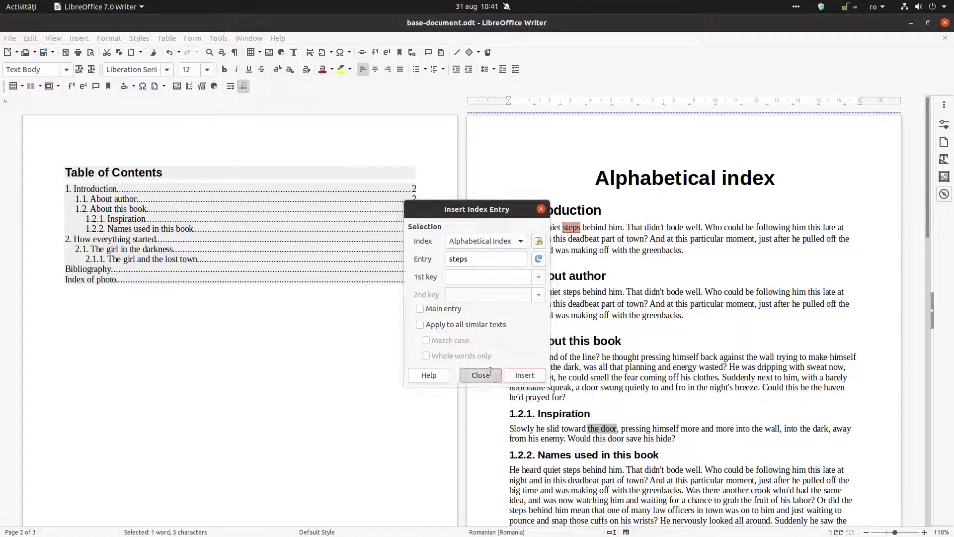
click(599, 236)
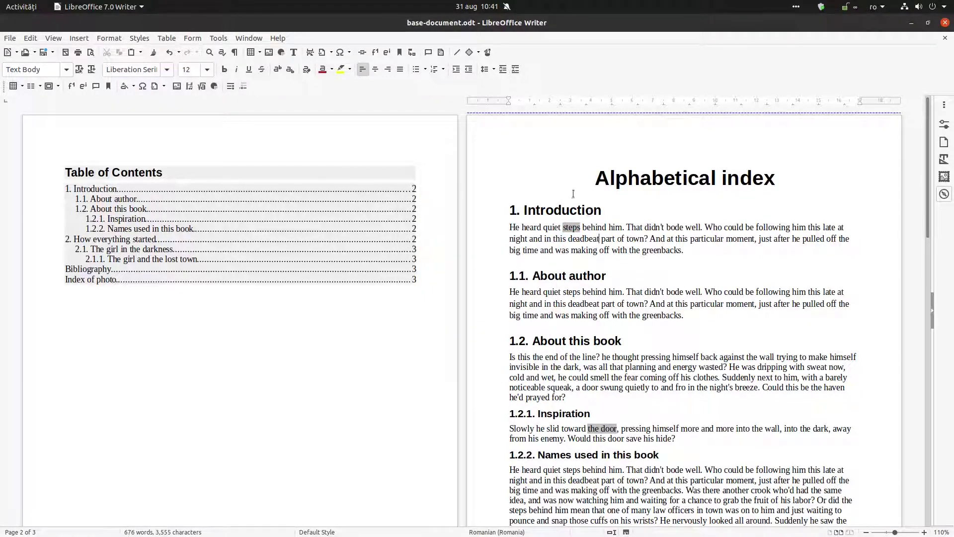
Step: Index 'suddenly' in section 2 with its entry text changed to 'suddenly (quickly)'
scroll(587, 236, down, 10)
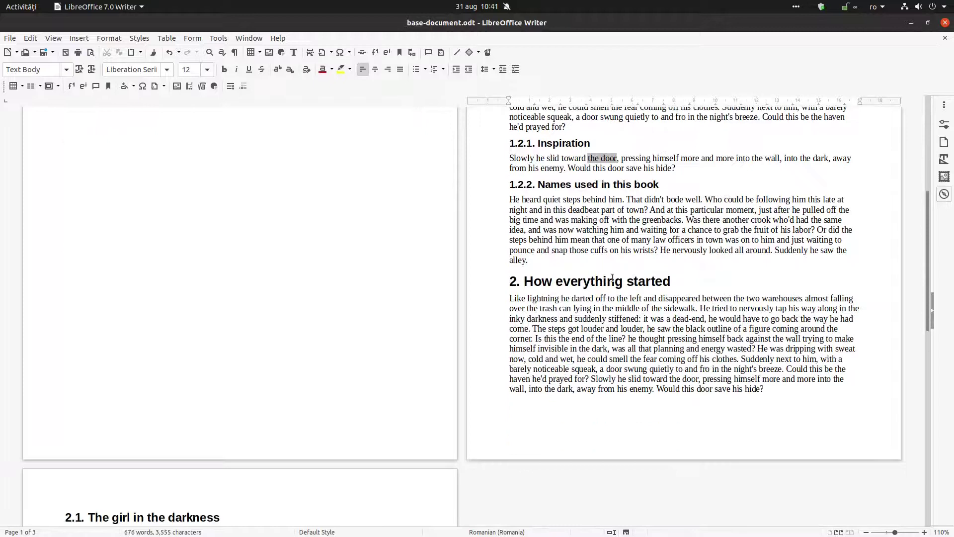
scroll(726, 305, down, 2)
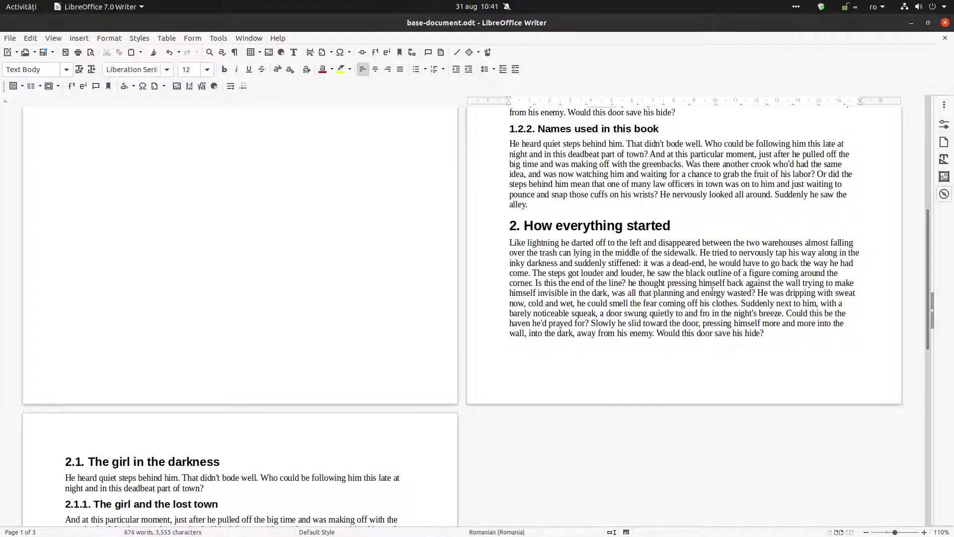
click(527, 264)
drag(576, 262, 604, 264)
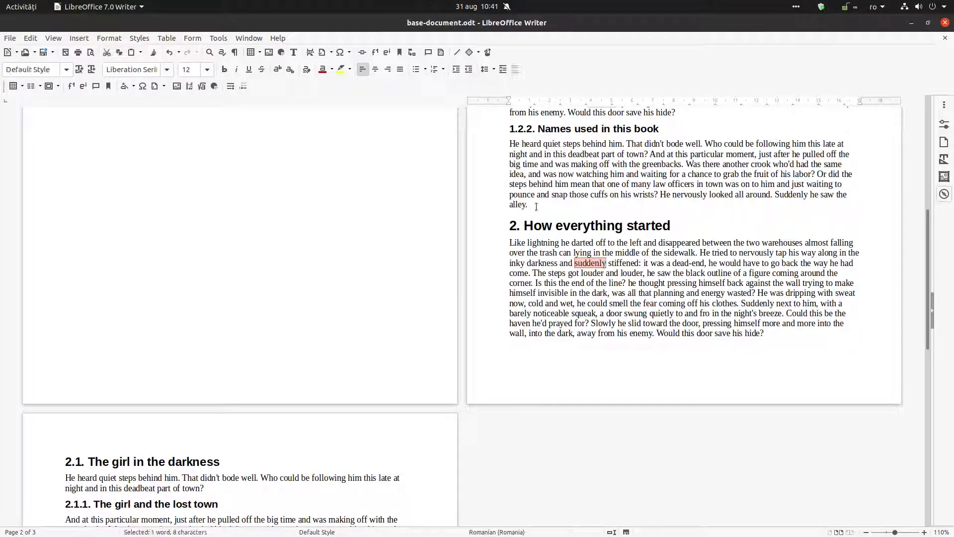
click(243, 87)
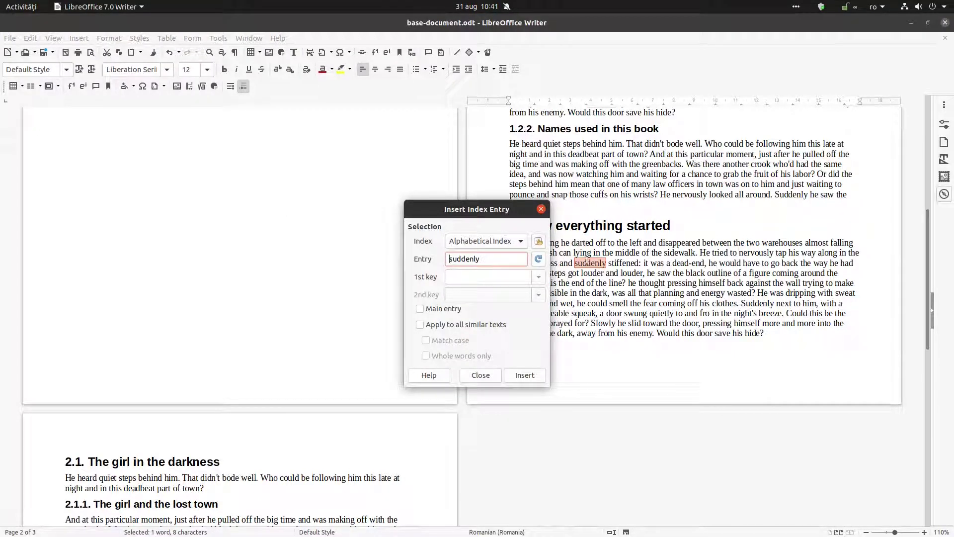
double_click(500, 263)
text(qui)
text(su)
text(dden)
click(524, 375)
click(518, 374)
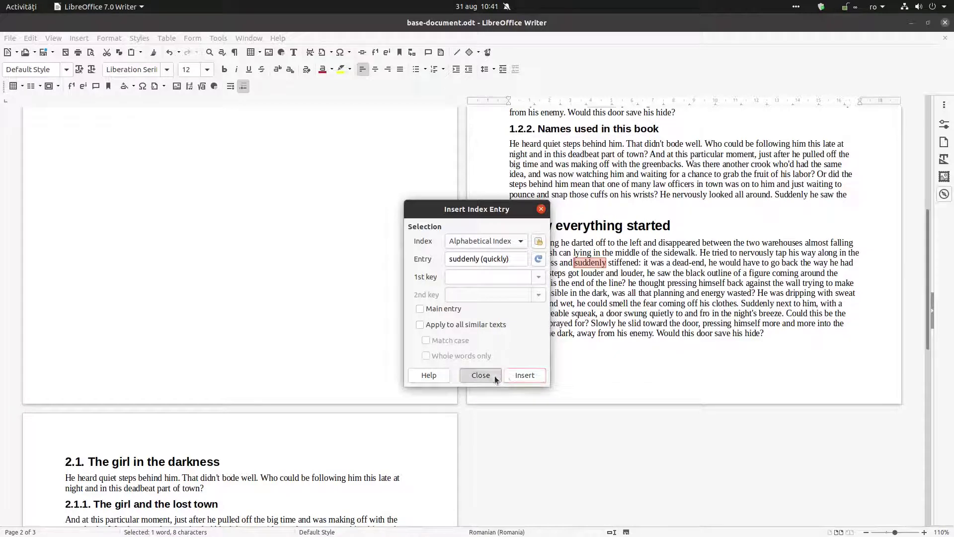
click(494, 375)
click(581, 303)
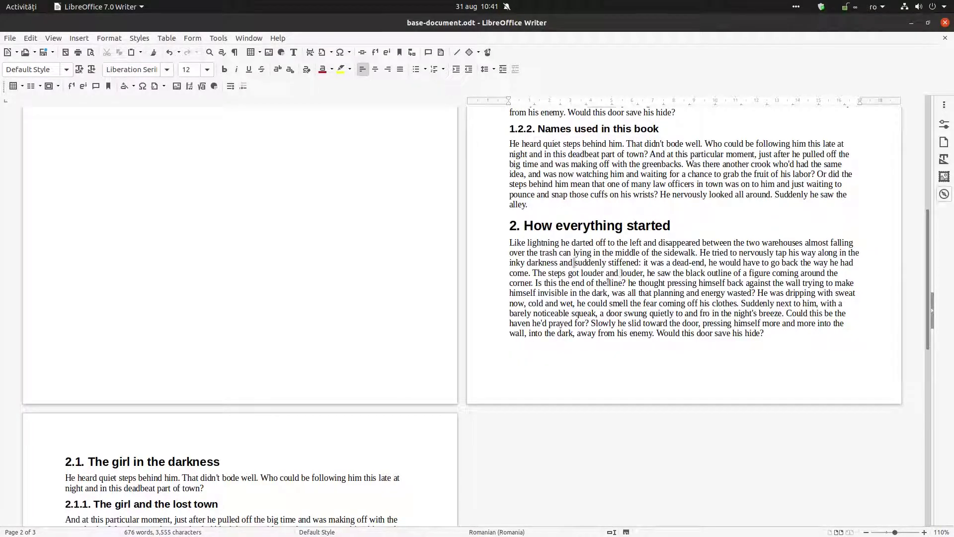
scroll(607, 282, up, 3)
Step: Check the context menu of the 'suddenly' index mark without choosing anything
scroll(375, 281, down, 3)
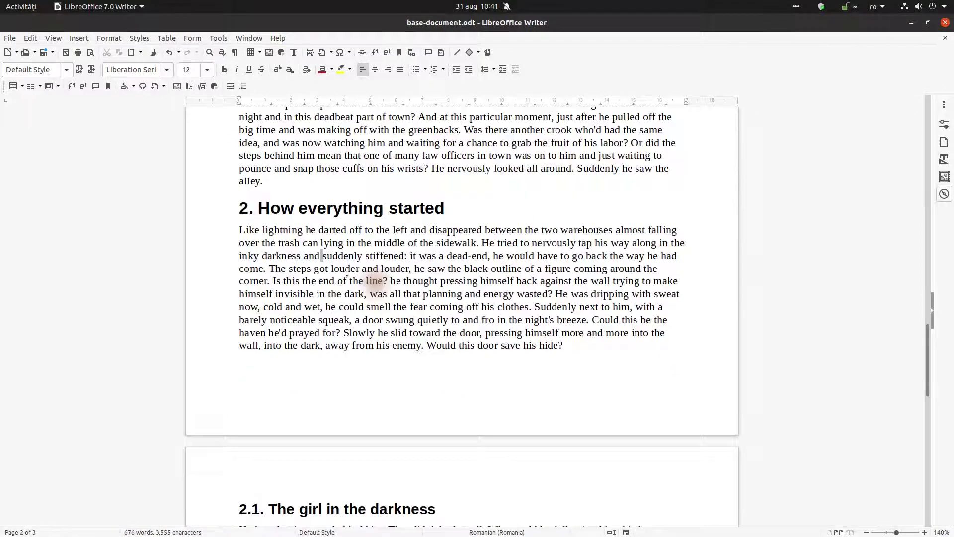
scroll(318, 278, up, 3)
right_click(261, 319)
click(486, 288)
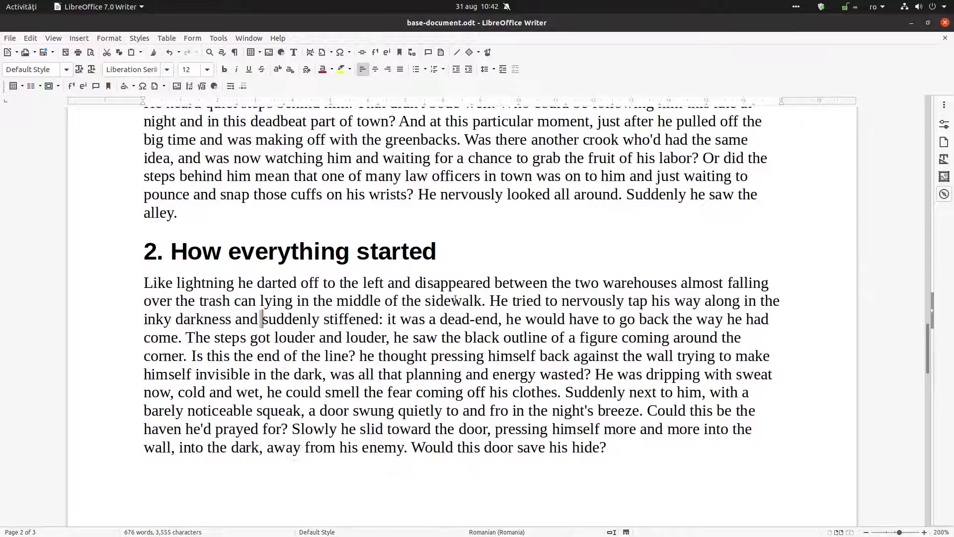
Step: Mark 'labor' in section 2.1.1 as an Alphabetical Index entry
scroll(455, 298, down, 10)
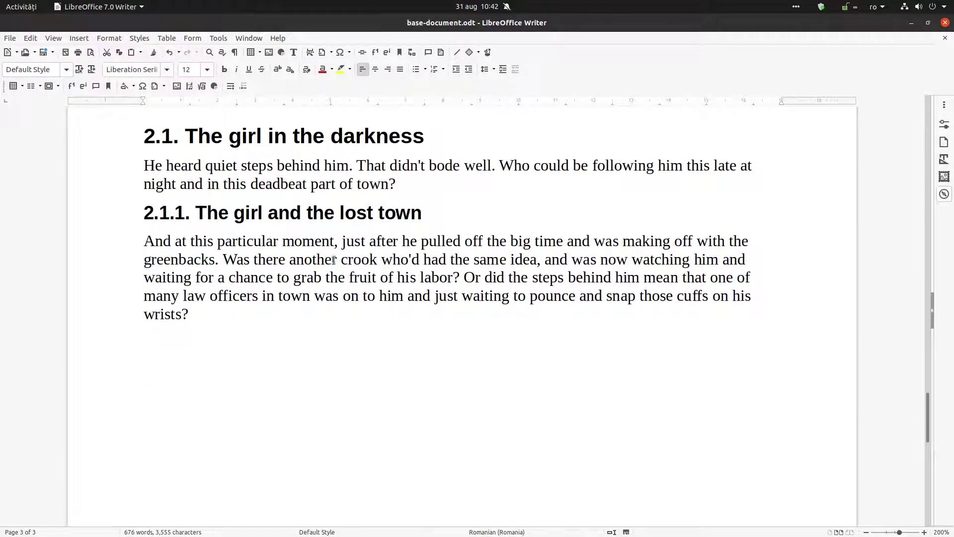
drag(293, 262, 453, 275)
click(461, 274)
click(243, 86)
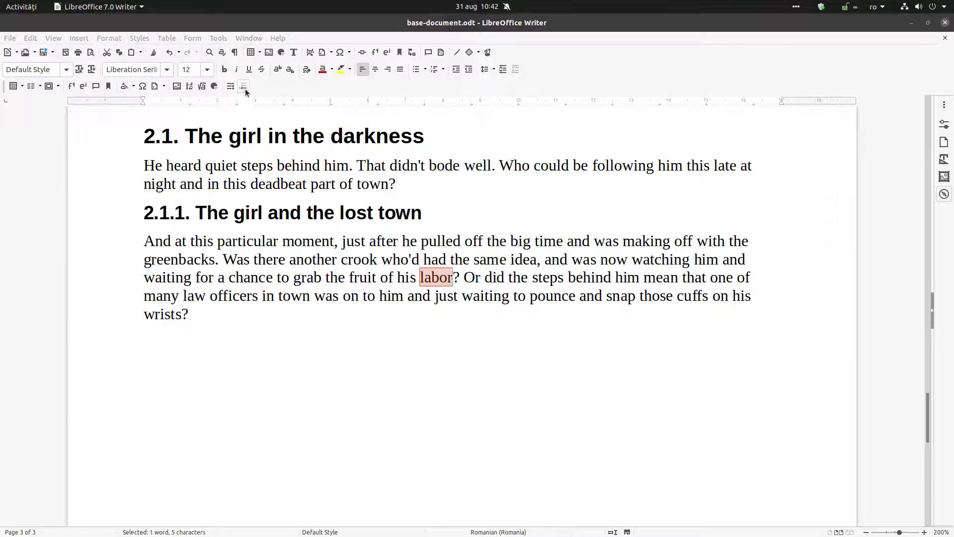
click(522, 376)
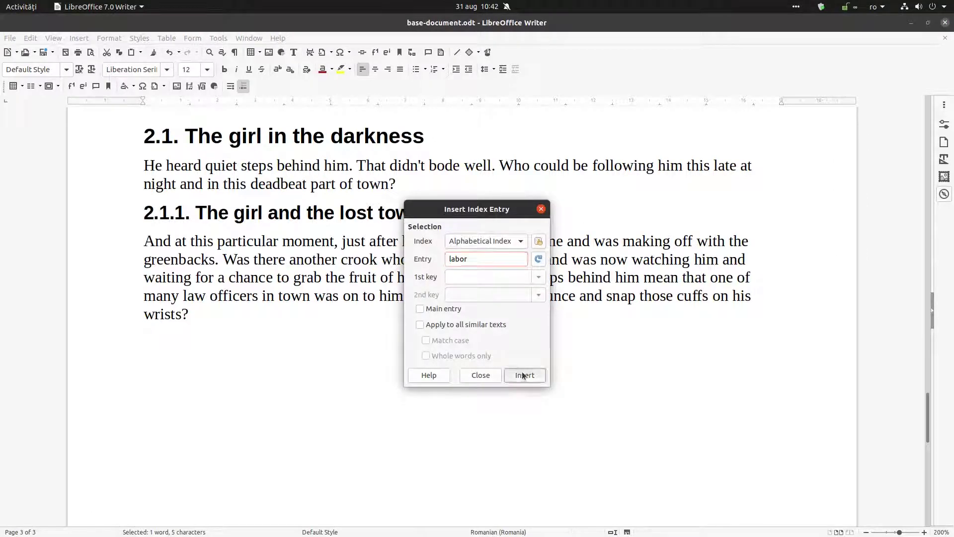
click(482, 375)
click(474, 278)
Step: Start an index entry at the Introduction heading on page 1, then close it without adding anything
click(506, 314)
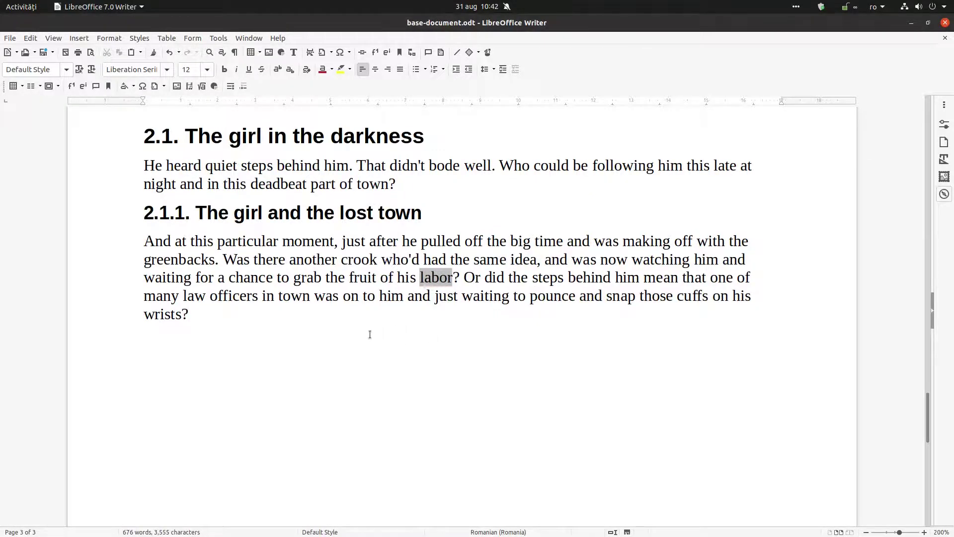
scroll(370, 334, up, 15)
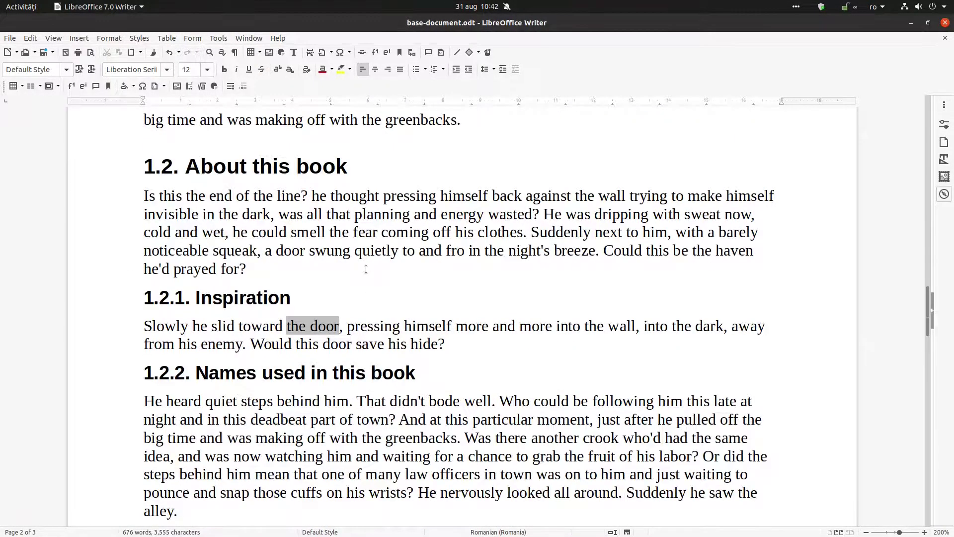
scroll(366, 269, up, 8)
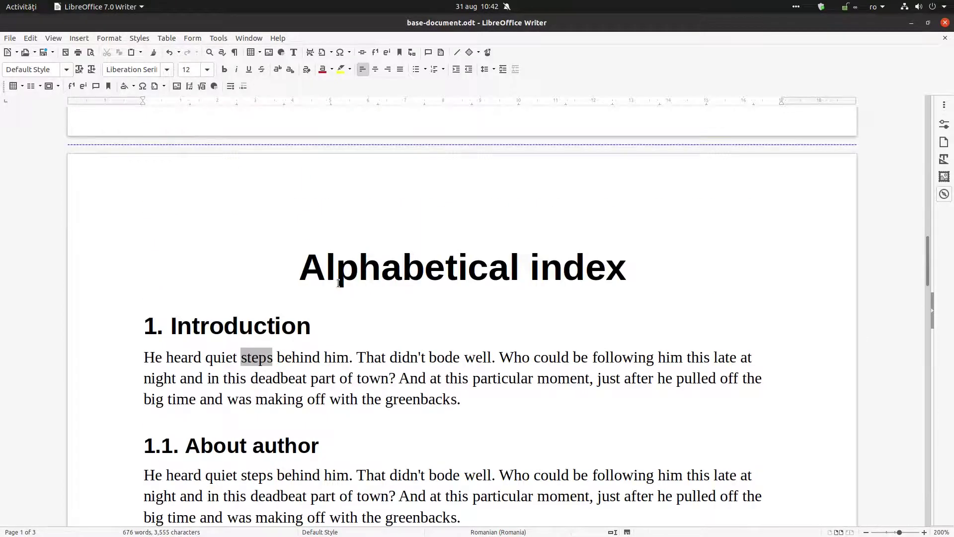
scroll(328, 280, down, 2)
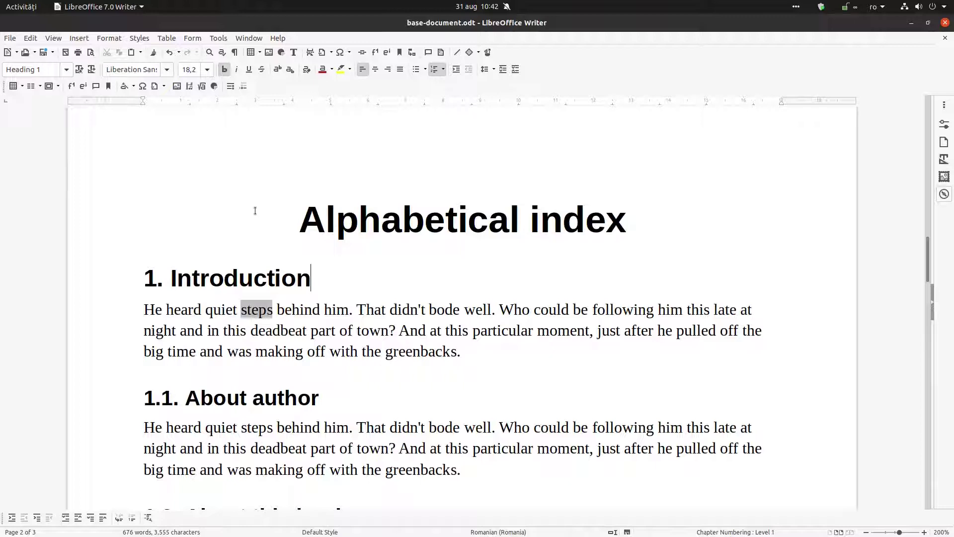
click(243, 86)
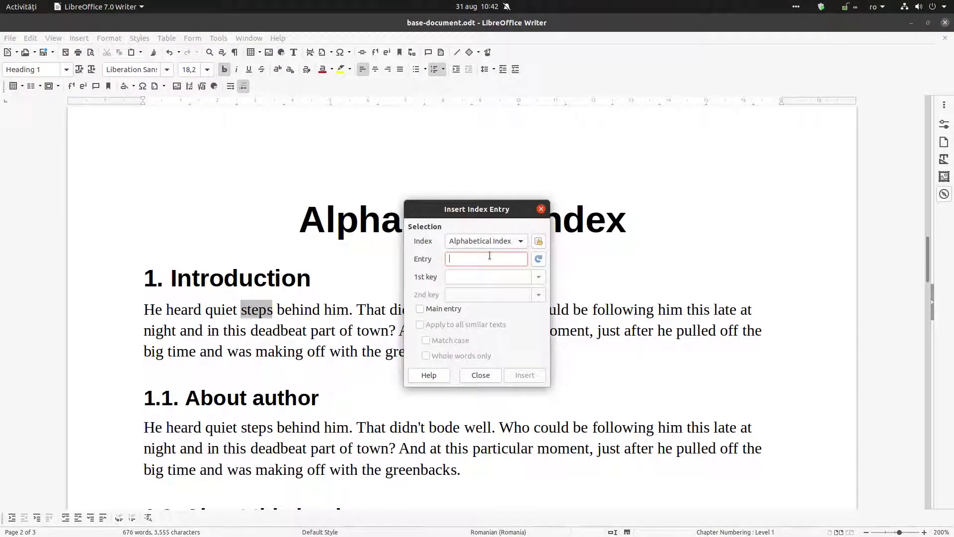
text(In)
key(BackSpace)
key(BackSpace)
click(479, 374)
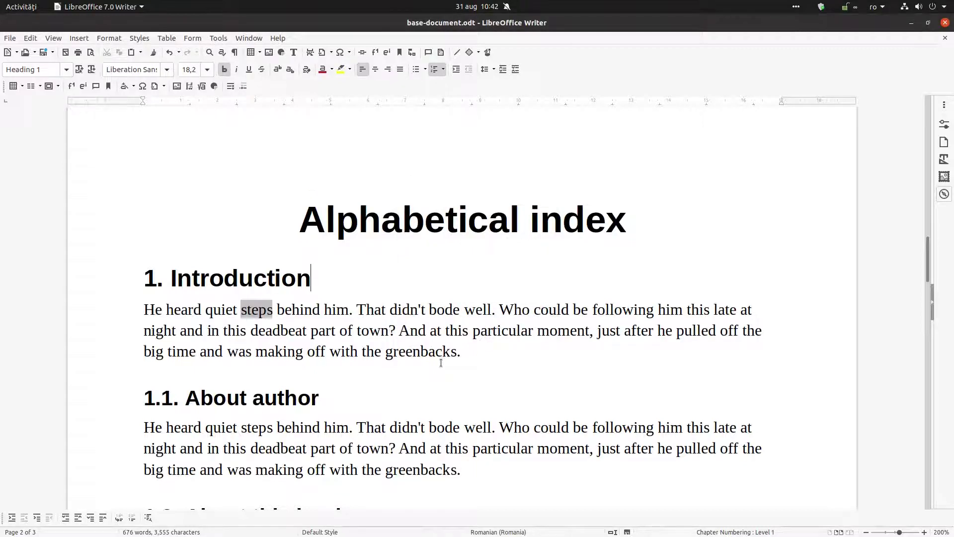
scroll(324, 279, down, 1)
scroll(324, 279, down, 3)
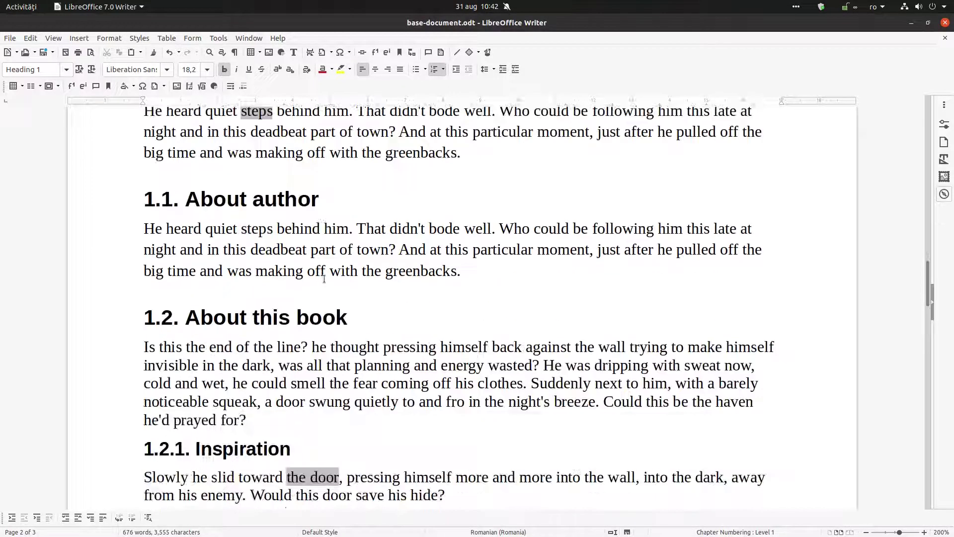
scroll(324, 279, up, 3)
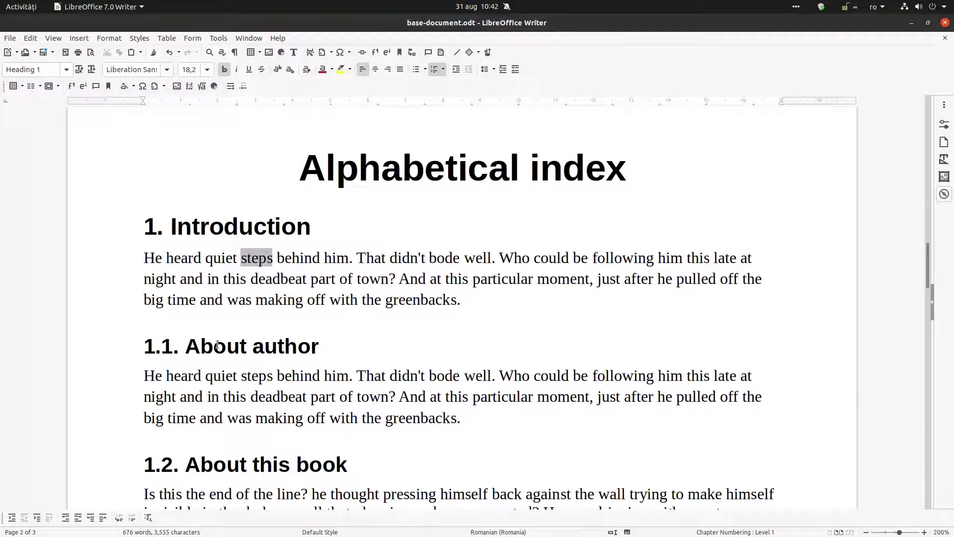
scroll(209, 314, down, 2)
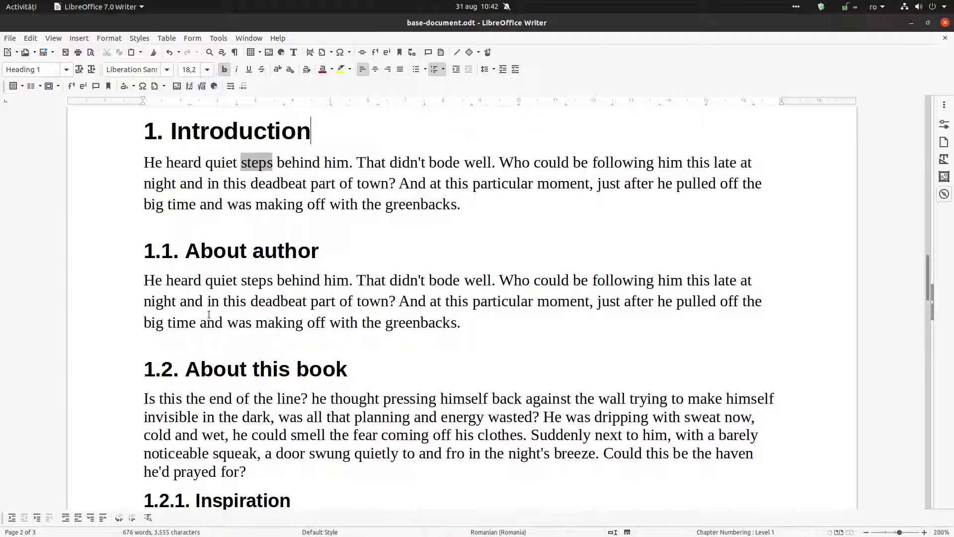
scroll(210, 314, up, 1)
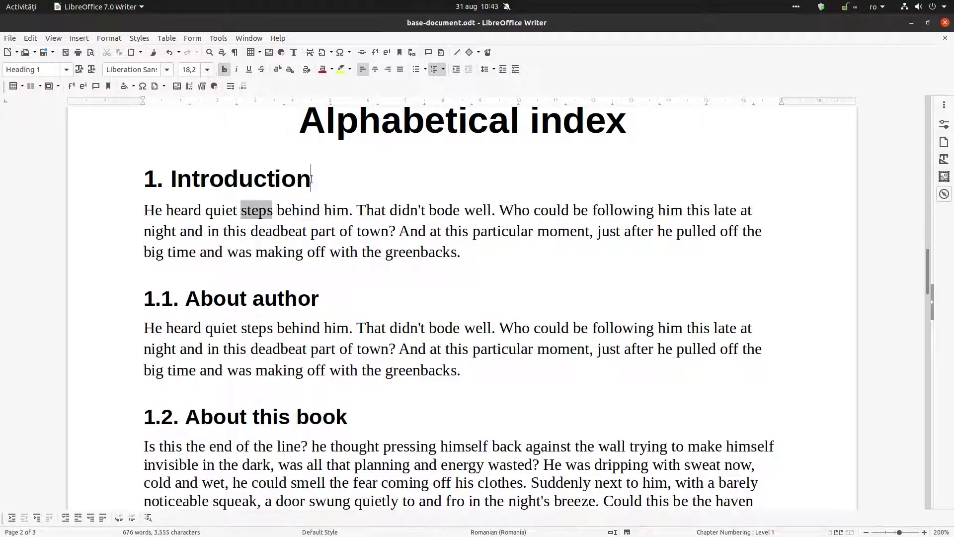
Step: Index the 'About author' heading with 1st key 'Introduction'
drag(317, 297, 190, 298)
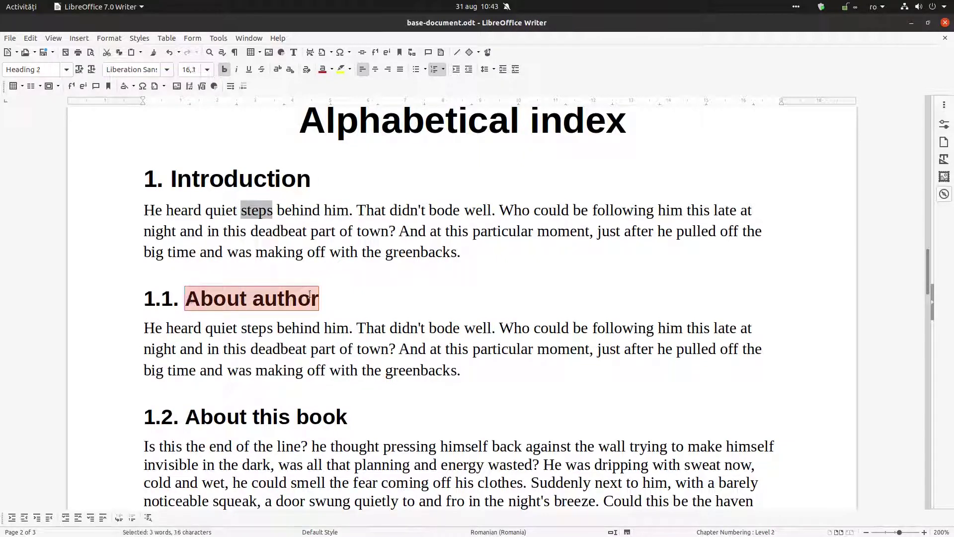
click(243, 86)
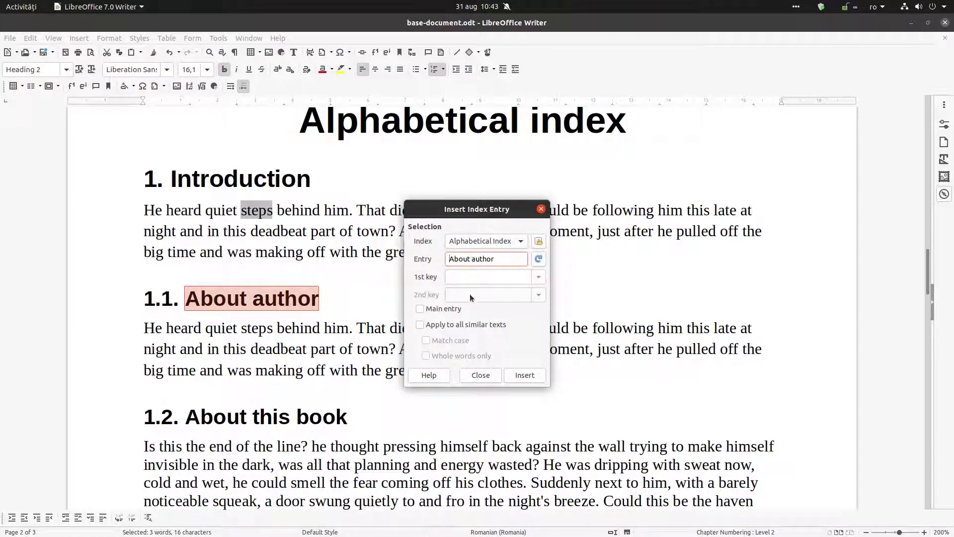
click(452, 281)
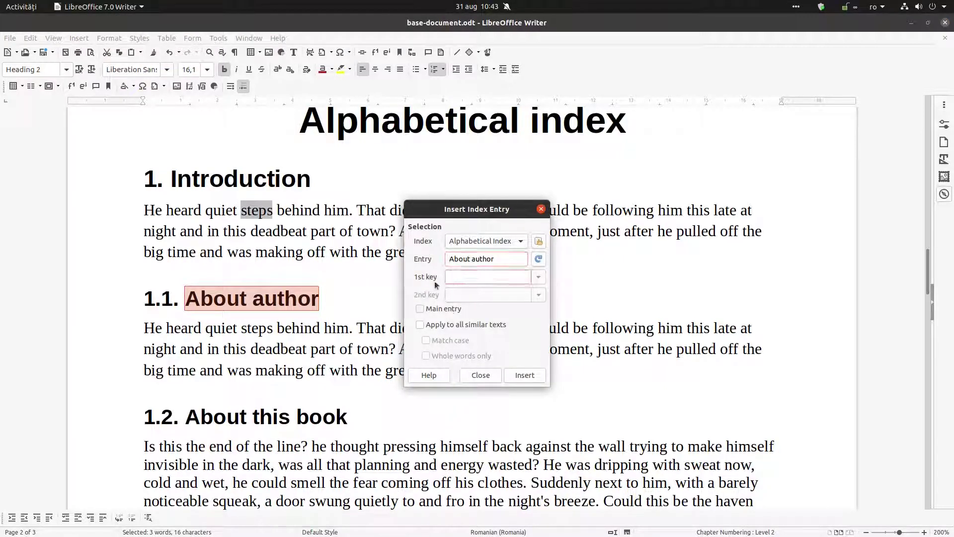
text(Introduction)
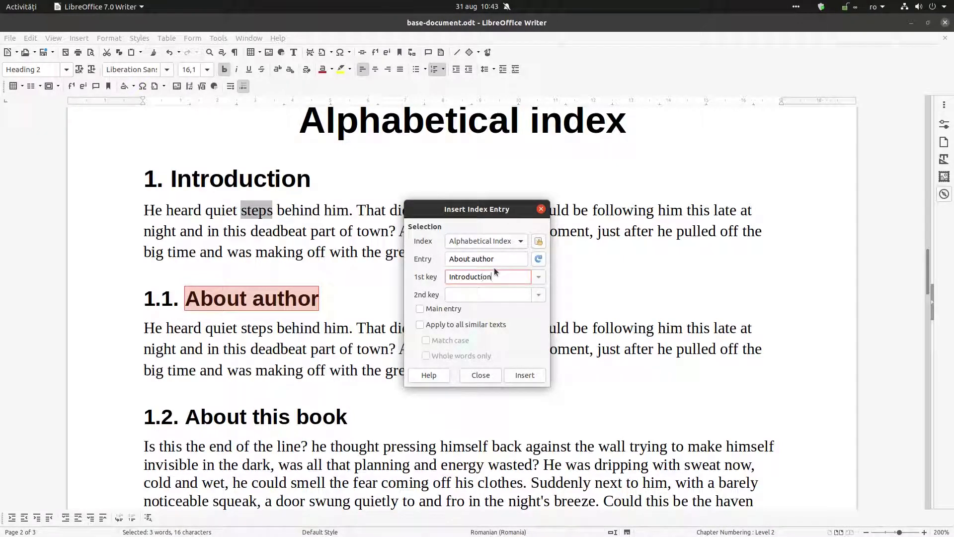
drag(493, 276, 449, 277)
click(516, 376)
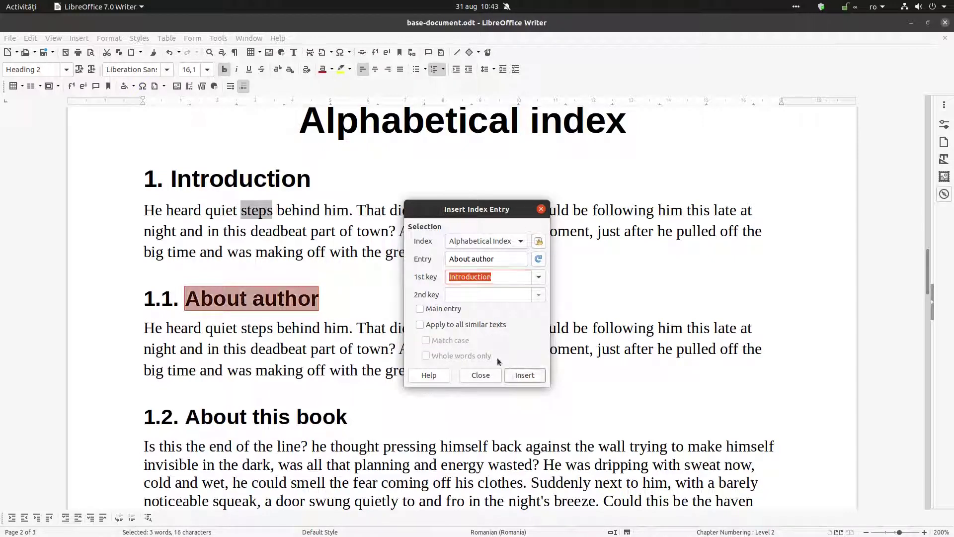
click(487, 376)
Step: Index the 'About this book' heading under the same 'Introduction' key
drag(353, 419, 186, 420)
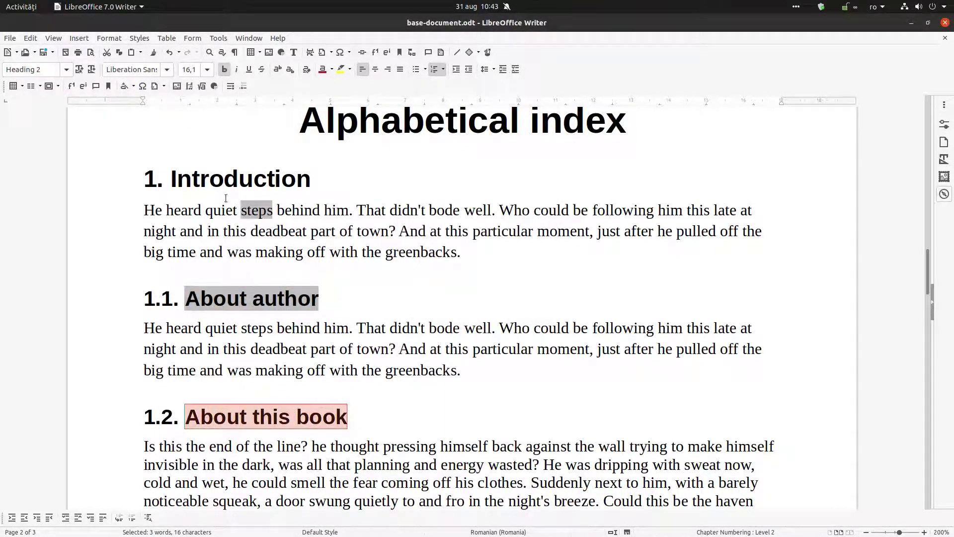
click(243, 86)
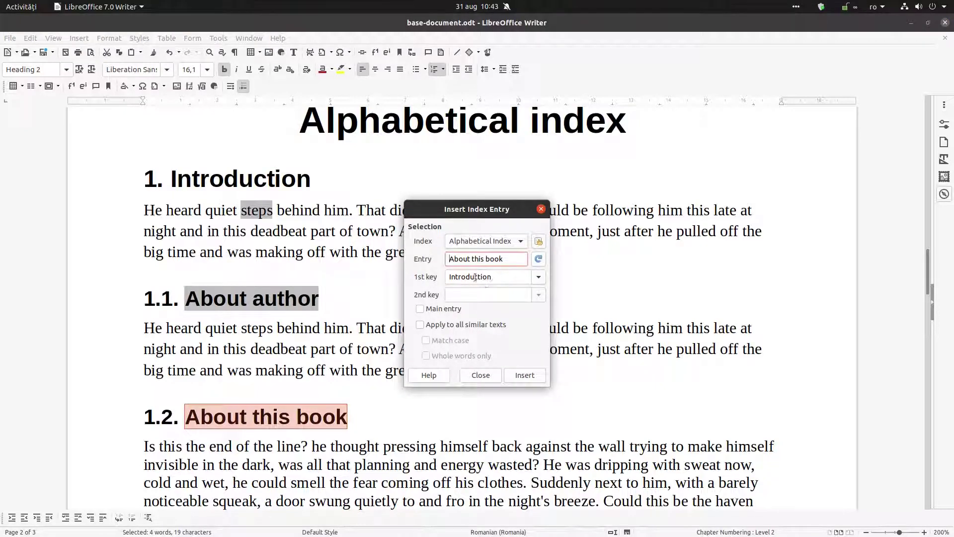
click(521, 376)
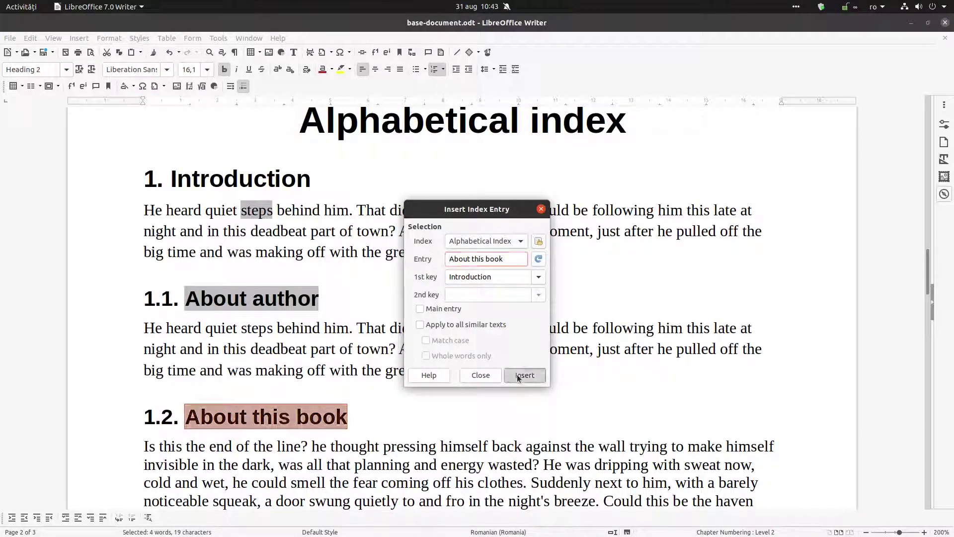
click(491, 376)
click(462, 384)
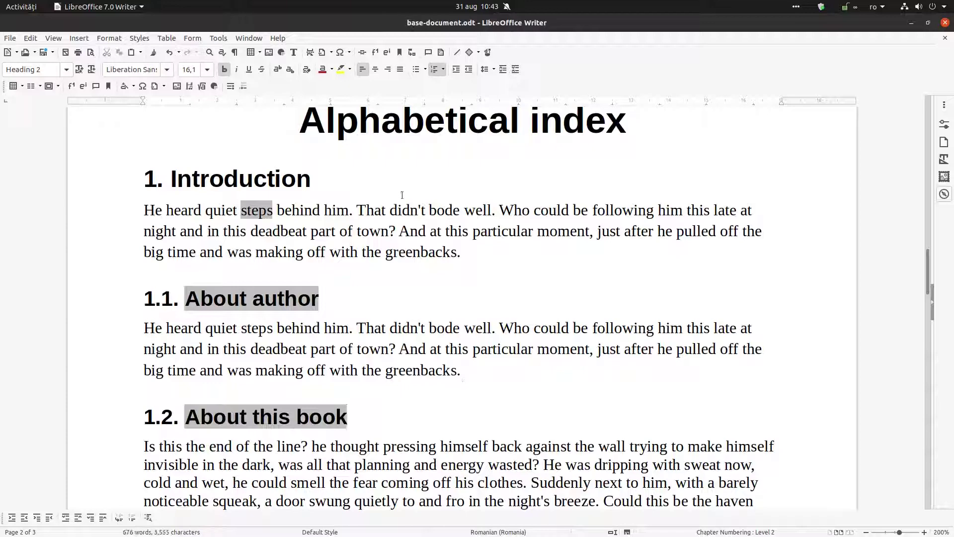
Step: Add an empty paragraph after the last section 2.1.1 paragraph
ctrl+scroll(403, 195, down, 1)
scroll(403, 196, down, 15)
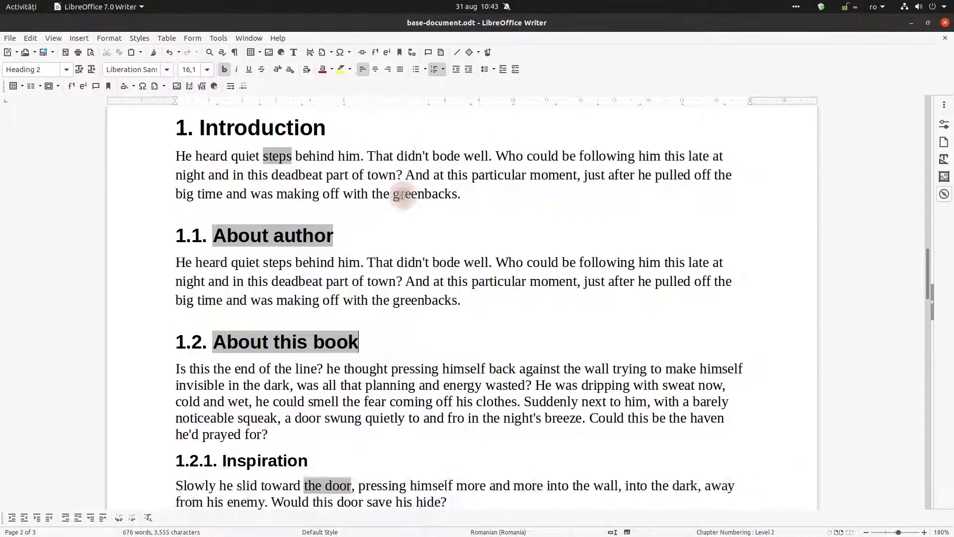
ctrl+scroll(403, 228, down, 2)
ctrl+scroll(403, 228, down, 4)
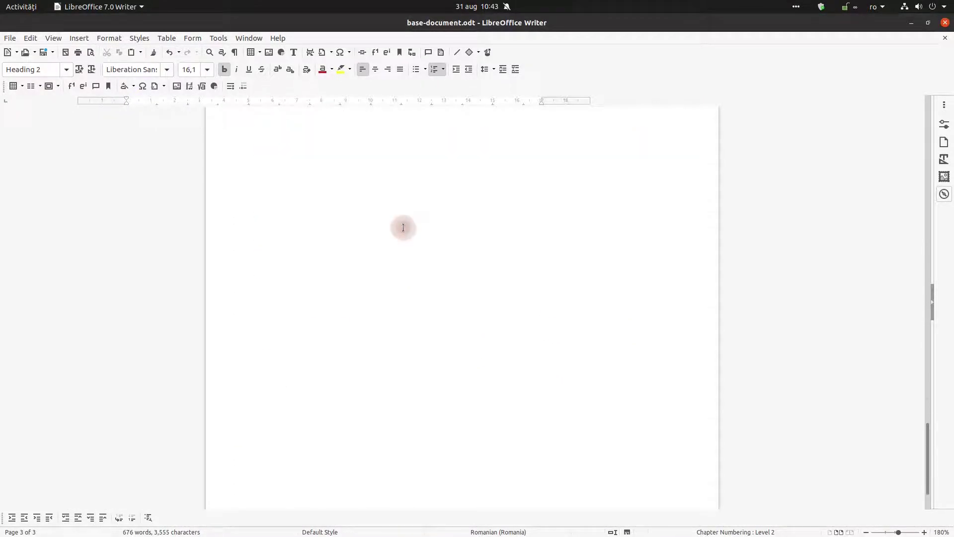
click(336, 269)
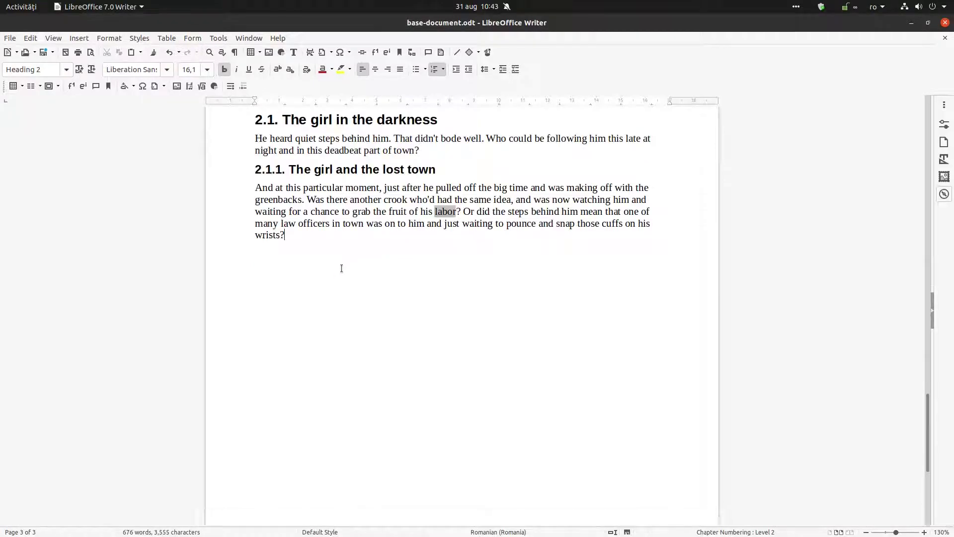
key(Return)
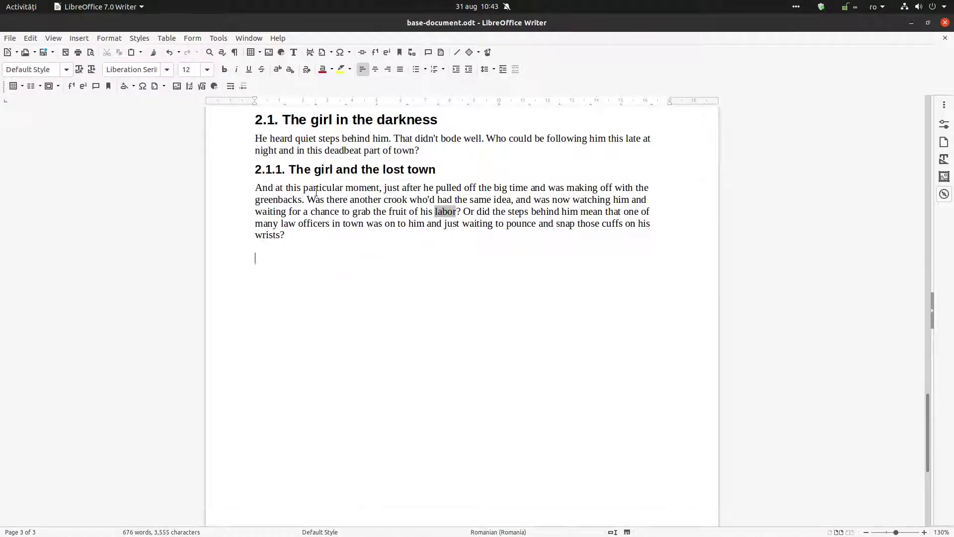
Step: Set the index dialog type to Alphabetical Index, then close it without inserting
click(235, 88)
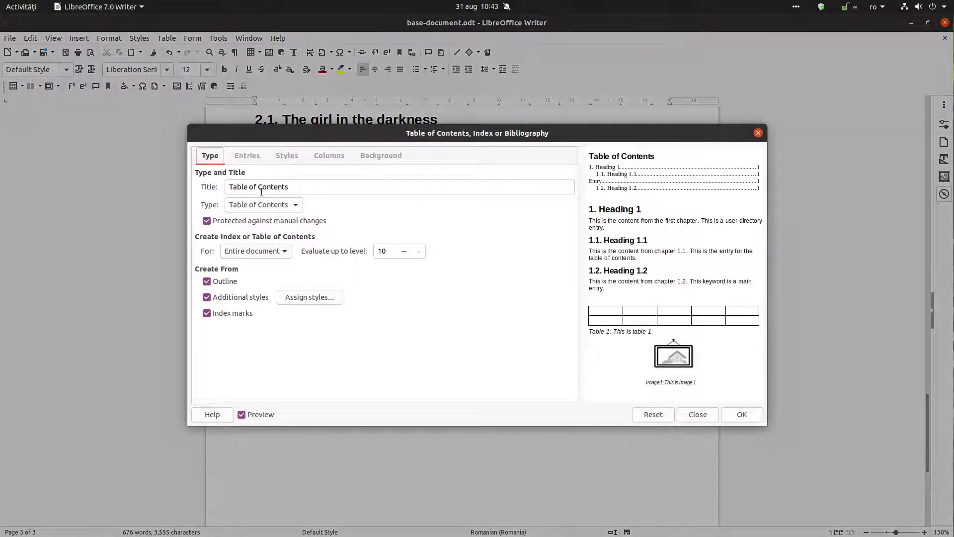
click(260, 206)
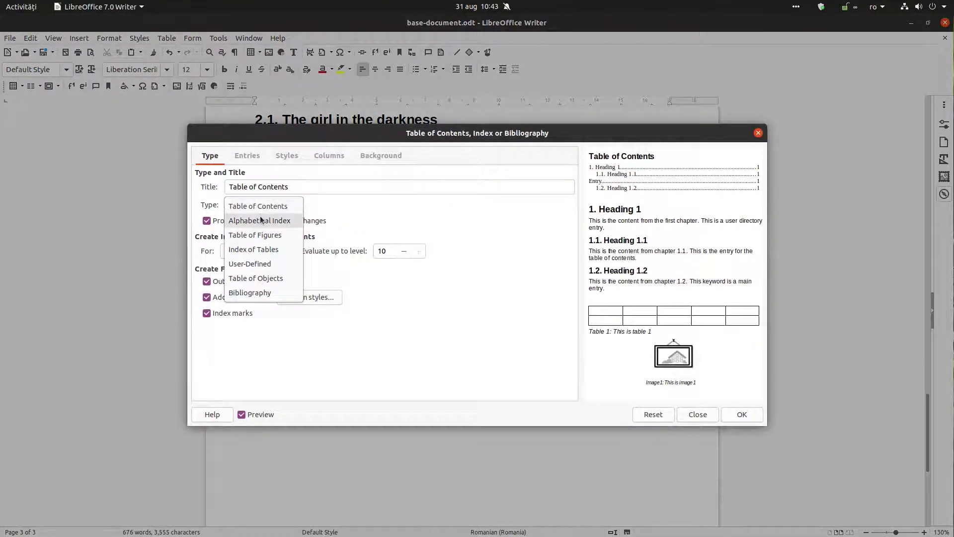
click(260, 220)
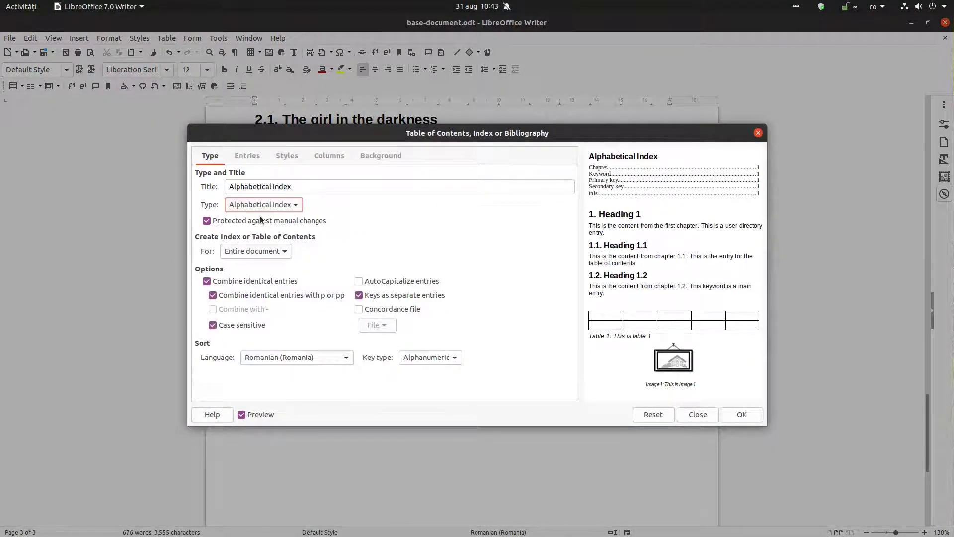
click(705, 416)
click(79, 38)
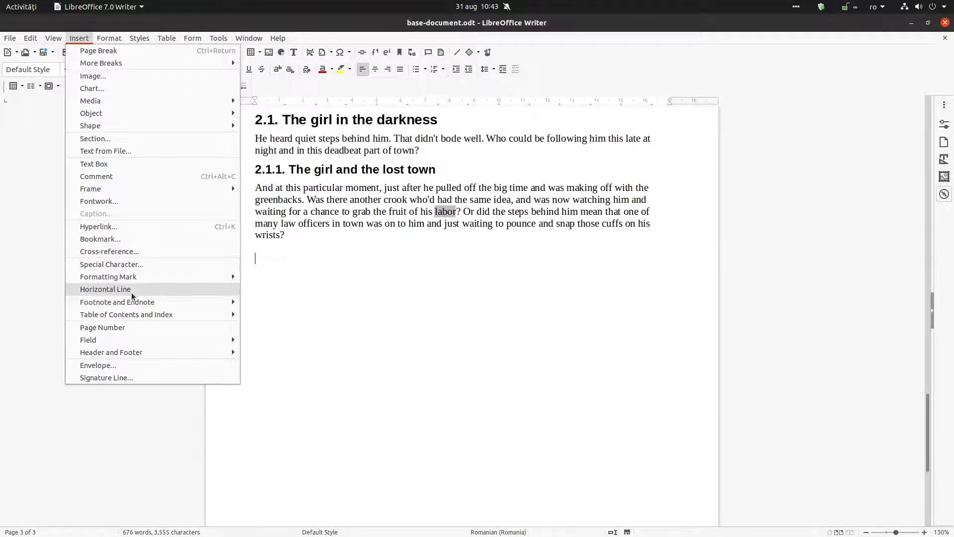
Step: Insert an Alphabetical Index with Case sensitive unticked below the final paragraph on page 3
mouse_move(236, 314)
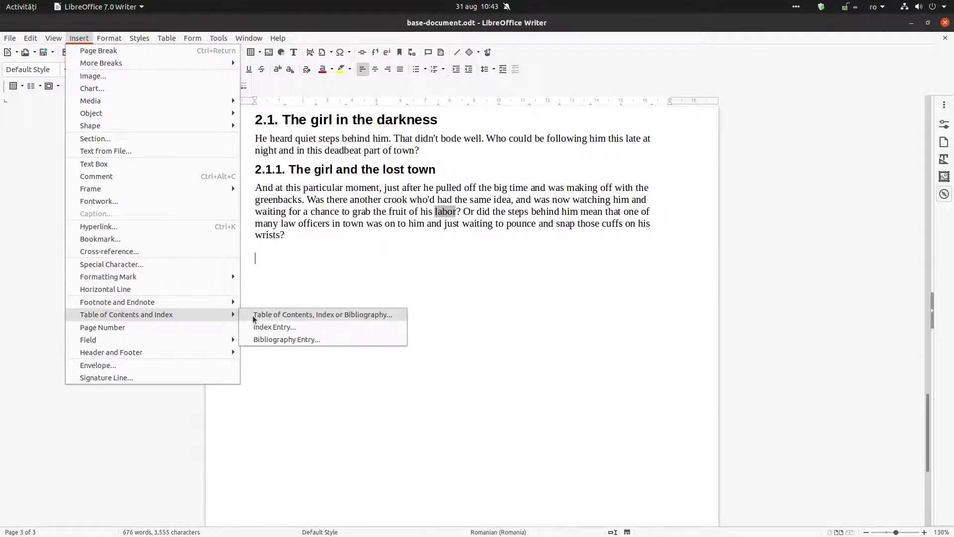
click(322, 315)
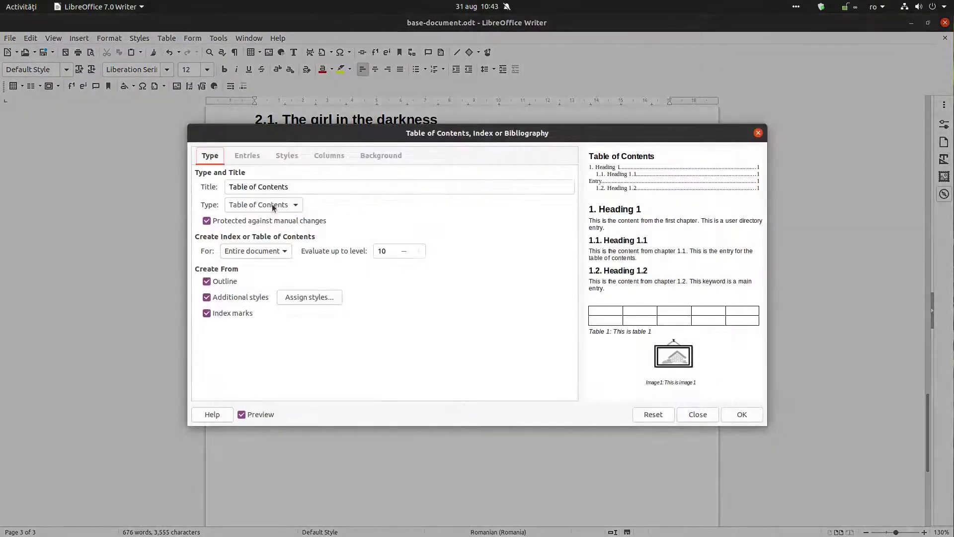
click(272, 203)
click(271, 220)
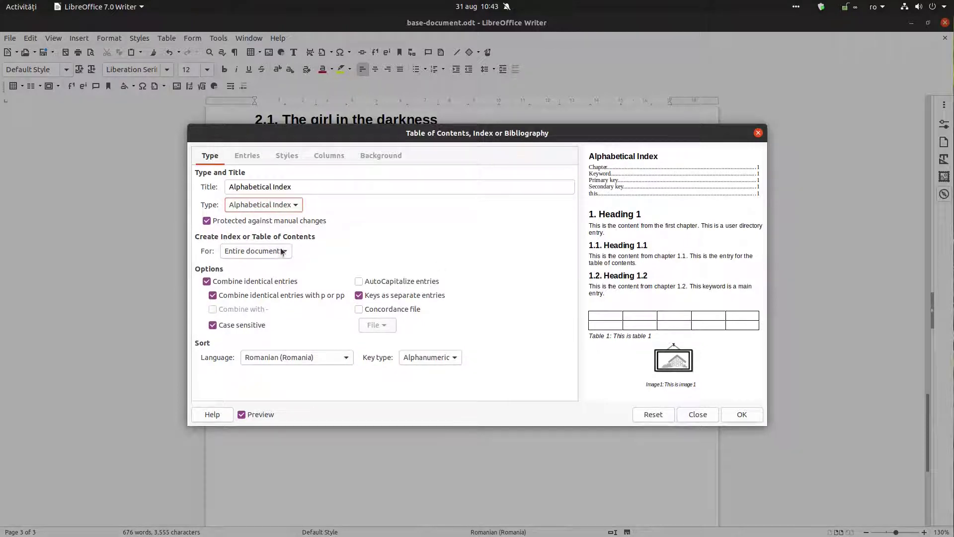
click(241, 326)
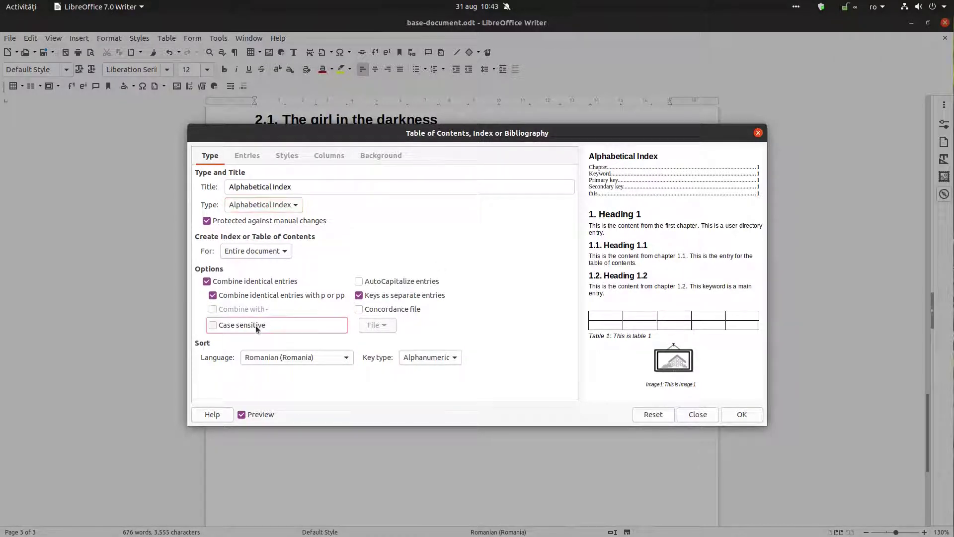
double_click(265, 295)
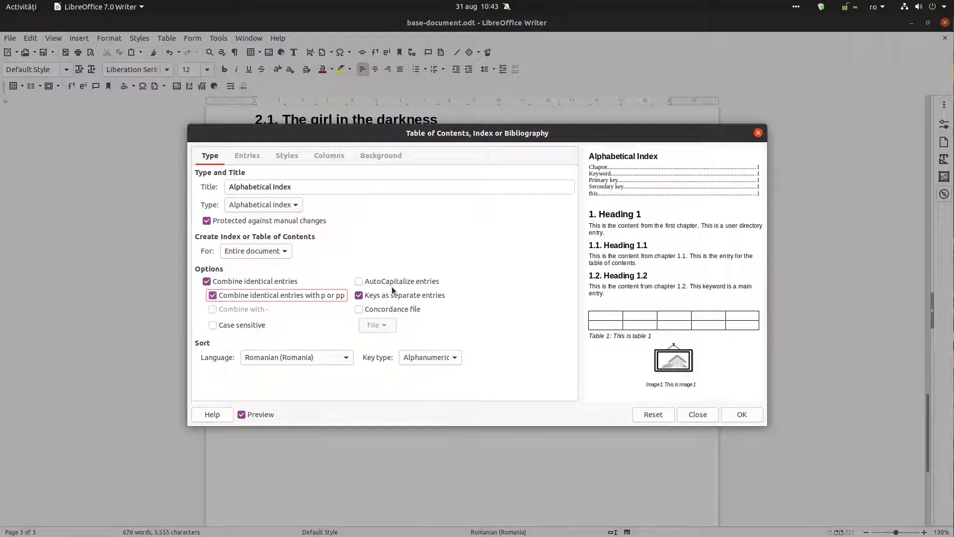
click(737, 413)
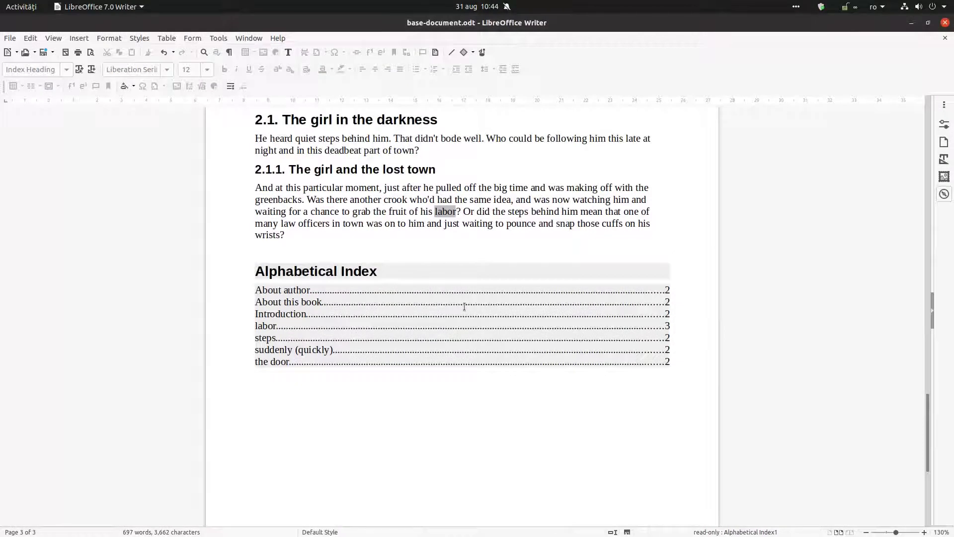
Step: Edit the index to untick Keys as separate entries, nesting both headings under Introduction
right_click(396, 311)
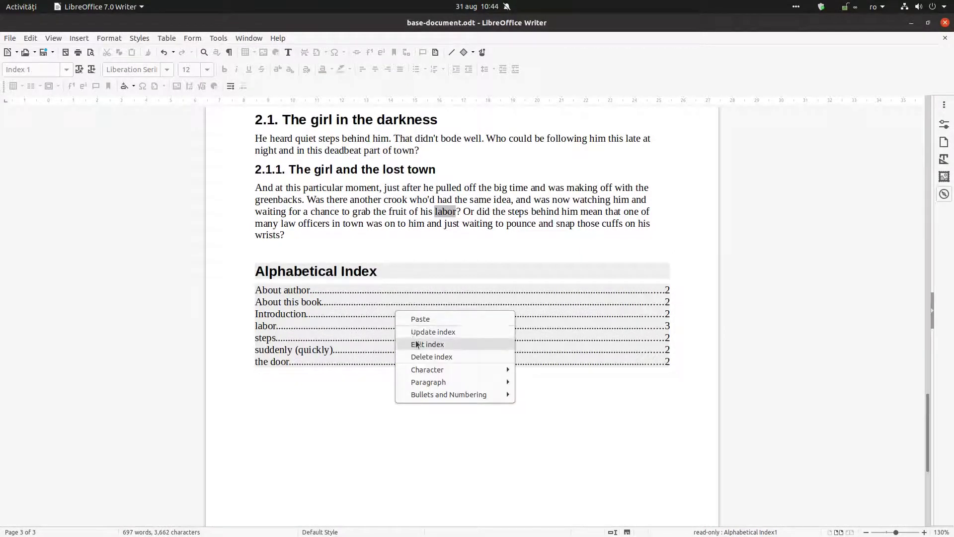
click(417, 344)
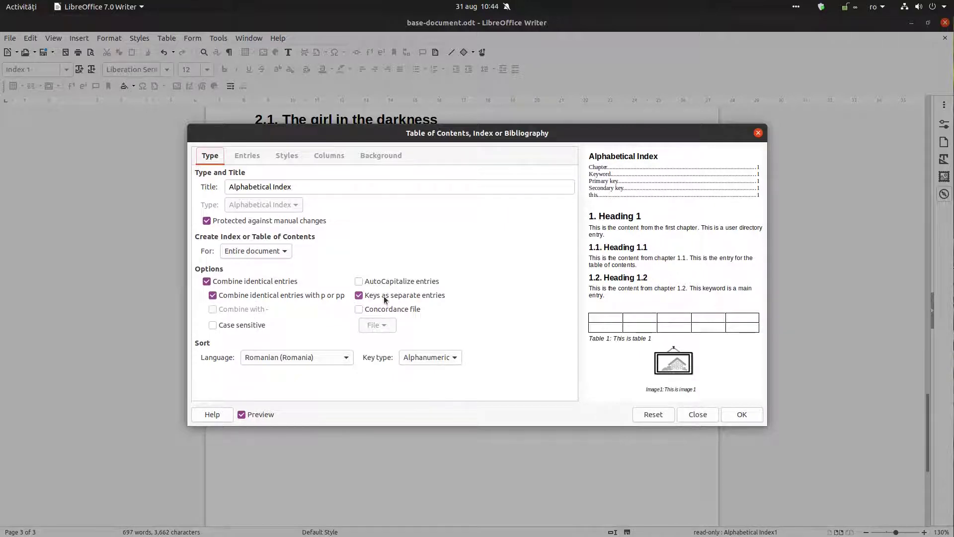
click(729, 408)
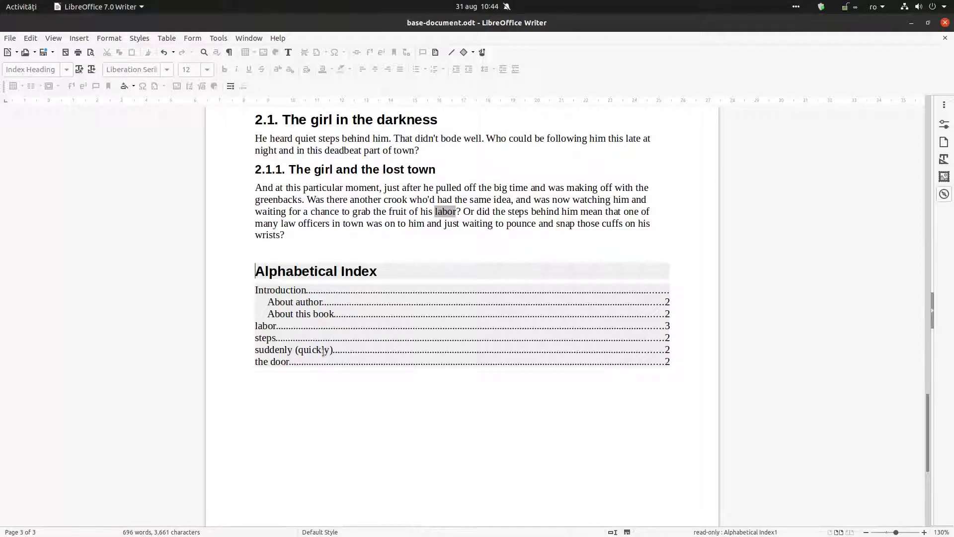
click(344, 350)
Step: Turn on AutoCapitalize entries in Edit Index so entries read Labor, Steps, Suddenly (quickly), The door
right_click(297, 332)
click(291, 331)
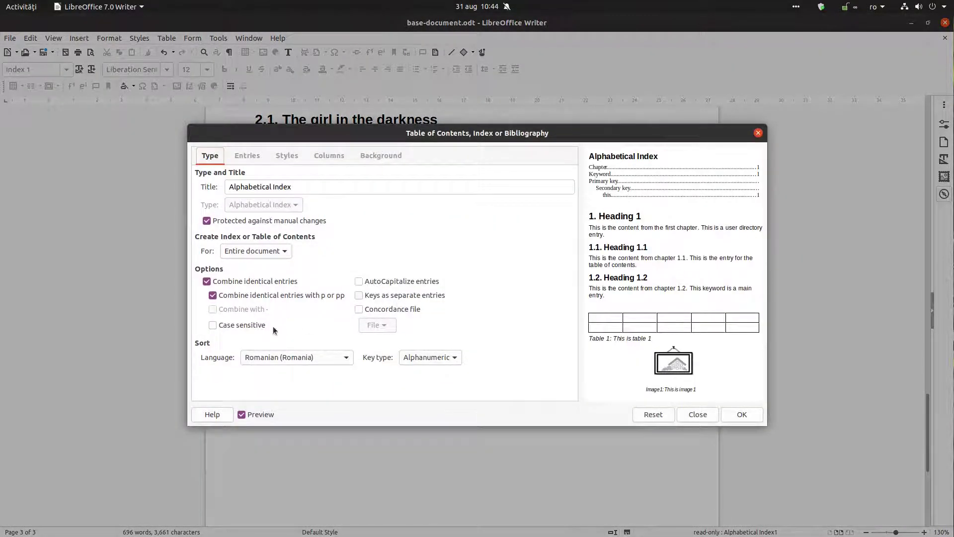
click(381, 282)
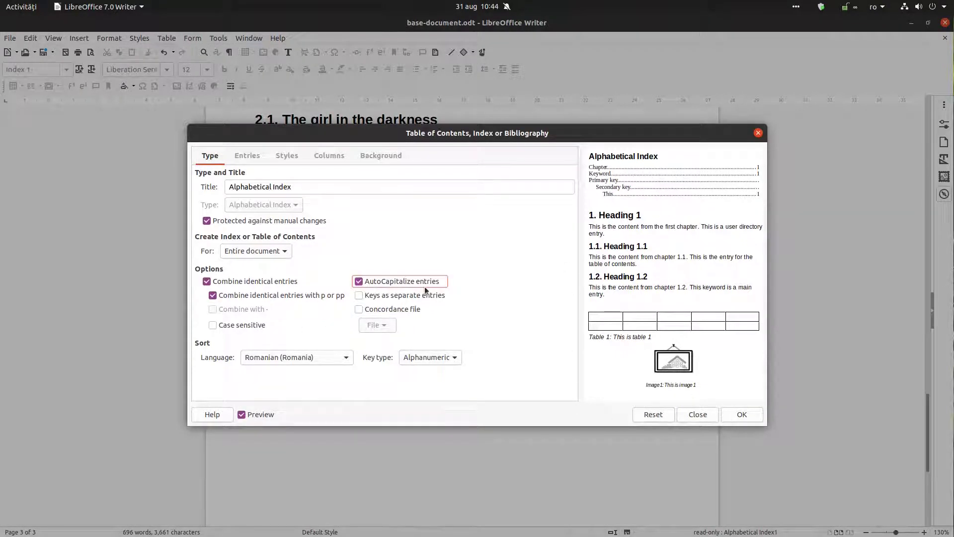
click(755, 416)
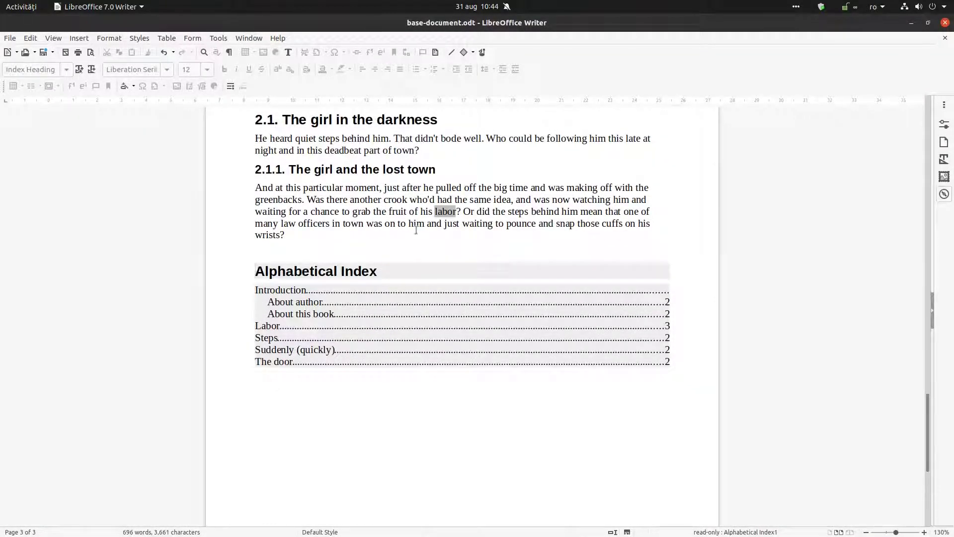
Step: Reopen the index settings and select level S on the Entries tab after glancing at the Type and Styles tabs
right_click(387, 321)
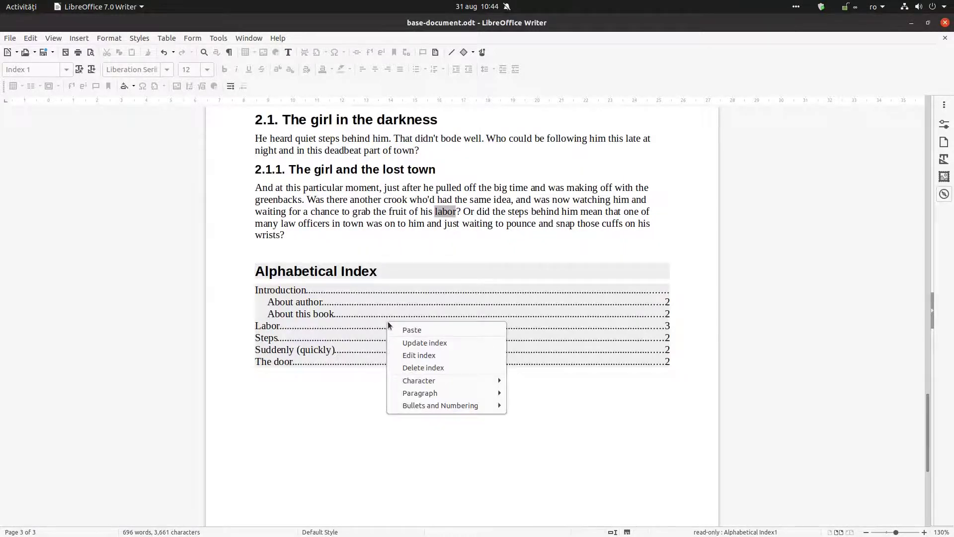
click(404, 354)
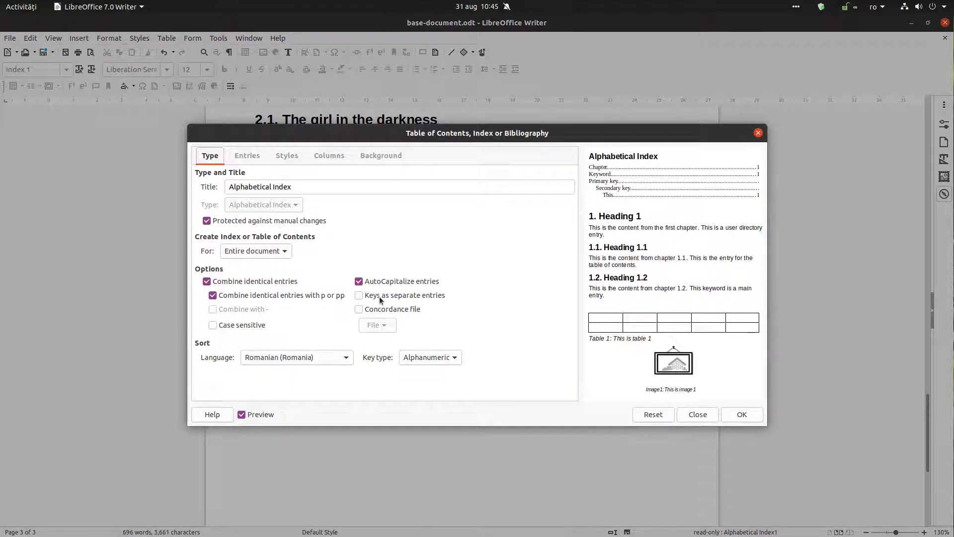
click(252, 158)
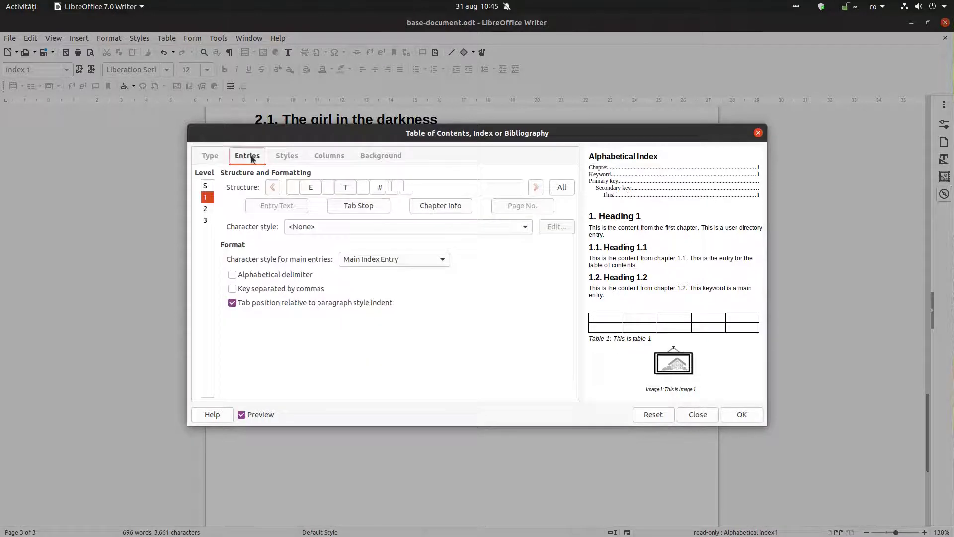
click(206, 186)
click(210, 156)
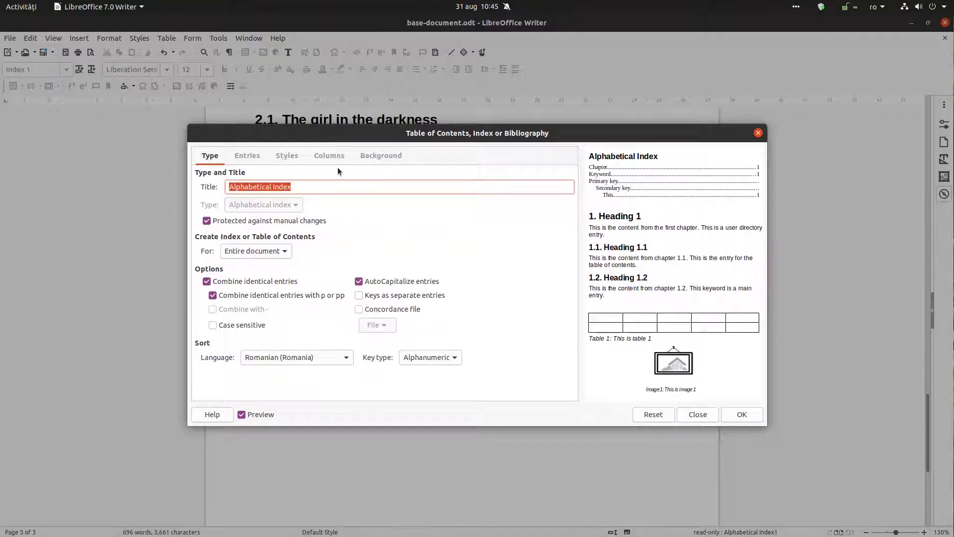
click(292, 158)
click(250, 156)
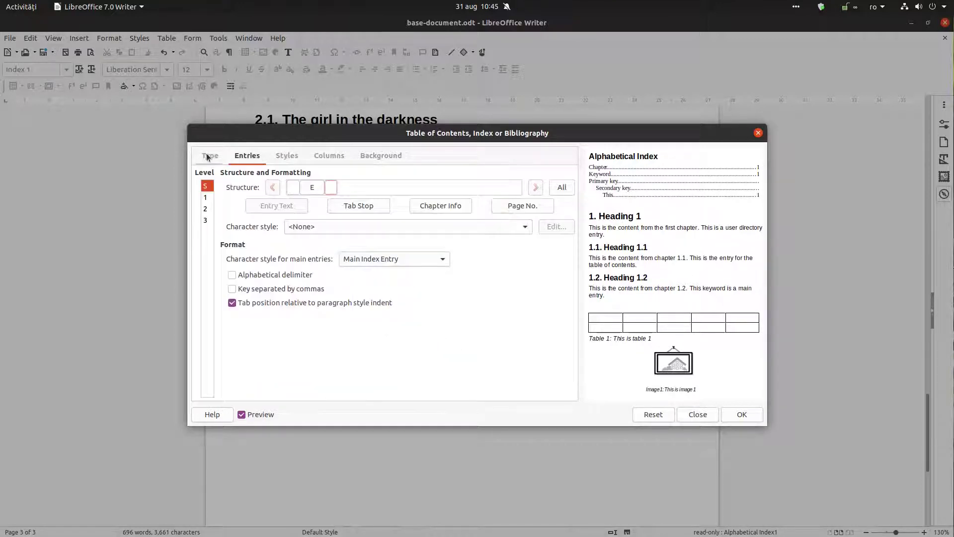
Step: Enable Alphabetical delimiter and give main entries and separator letters the Strong Emphasis character style
click(260, 279)
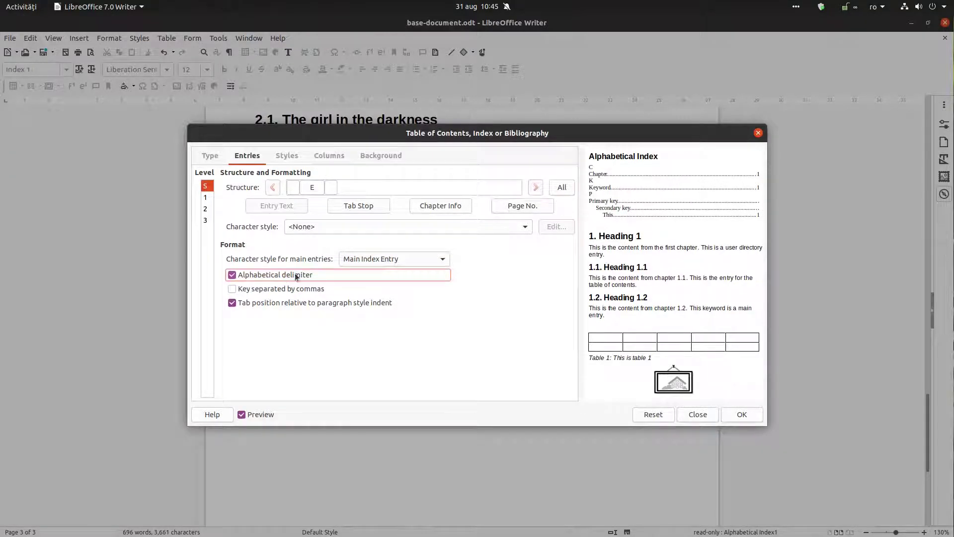
click(348, 261)
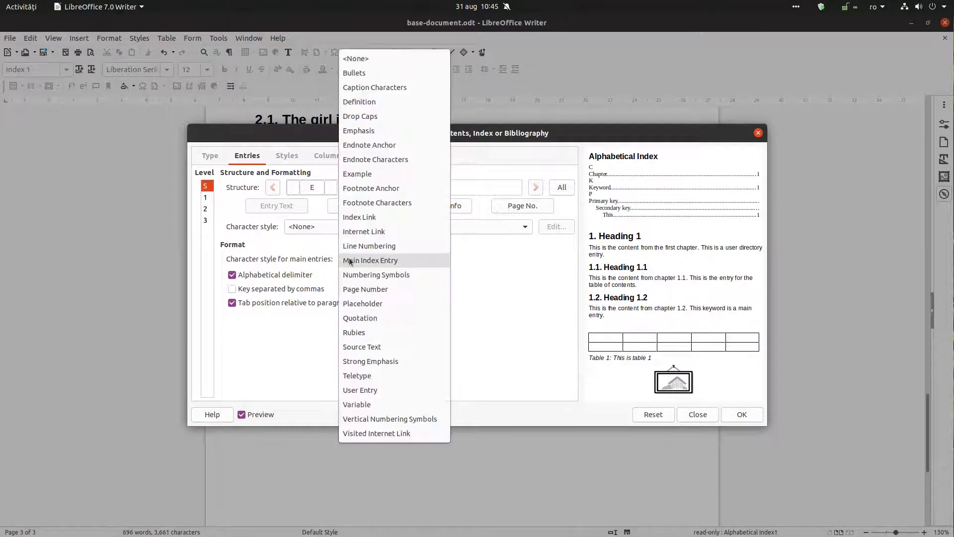
click(374, 359)
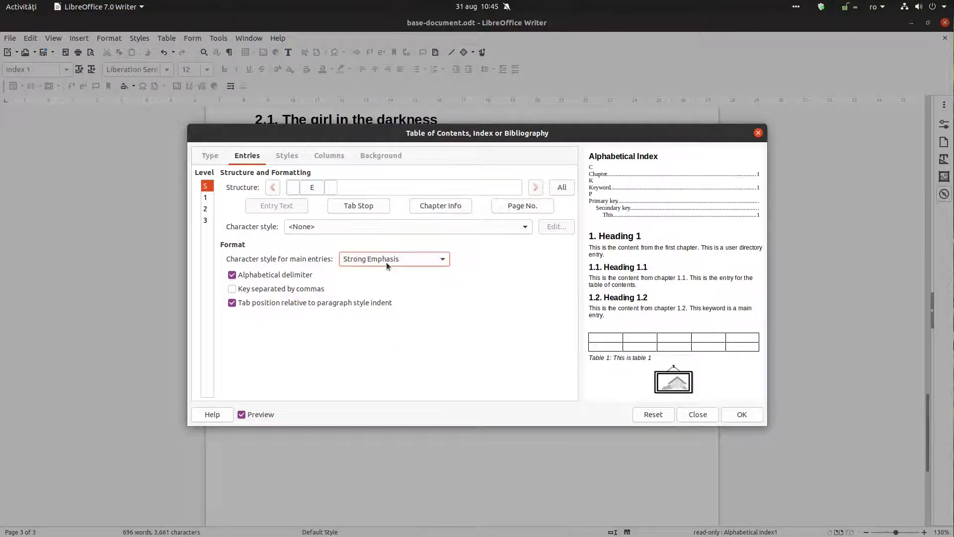
click(313, 187)
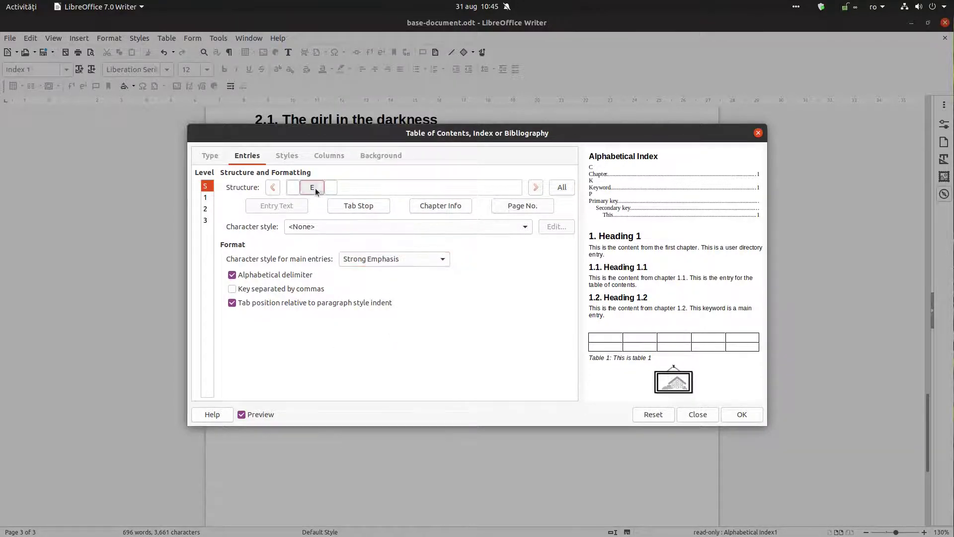
click(341, 227)
click(347, 485)
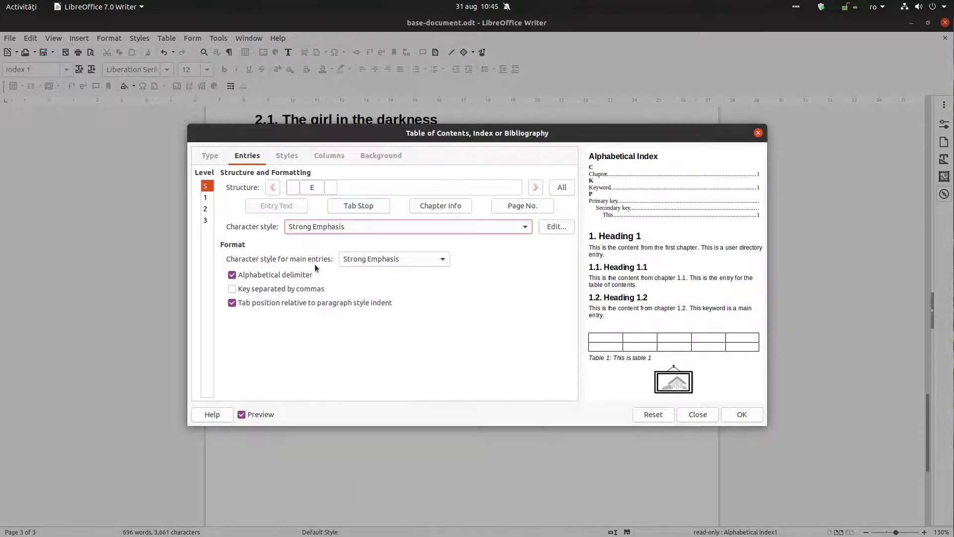
click(740, 414)
click(413, 340)
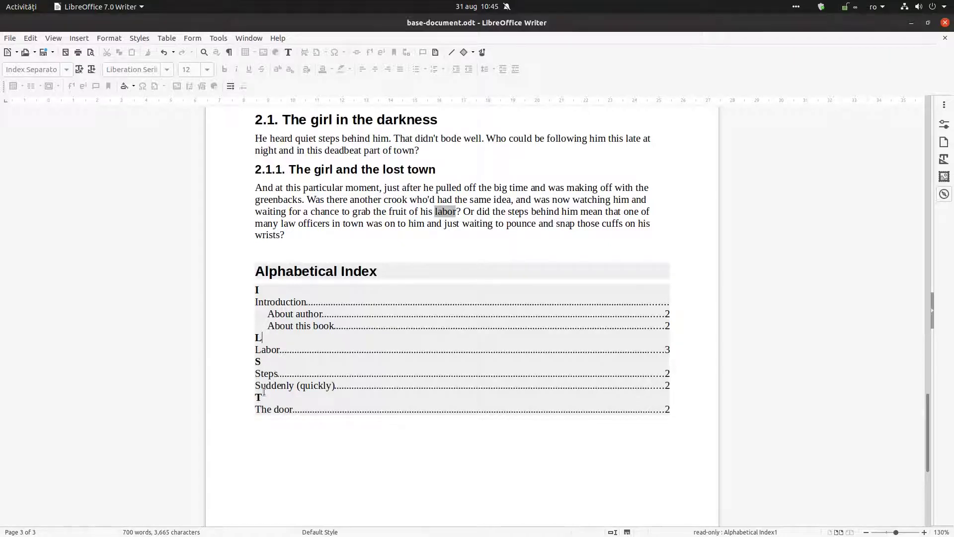
Step: On level S, toggle Alphabetical delimiter and Key separated by commas on and off
right_click(350, 344)
click(373, 376)
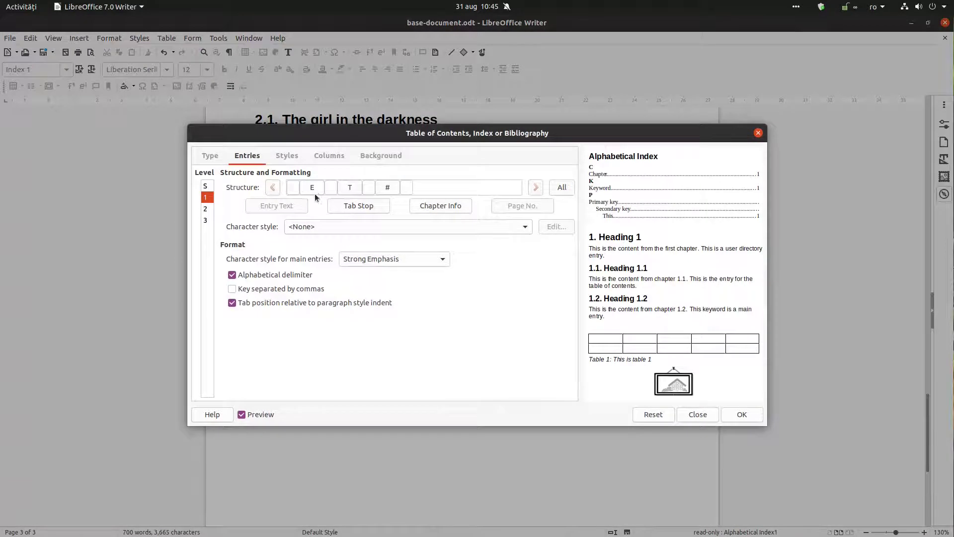
click(205, 185)
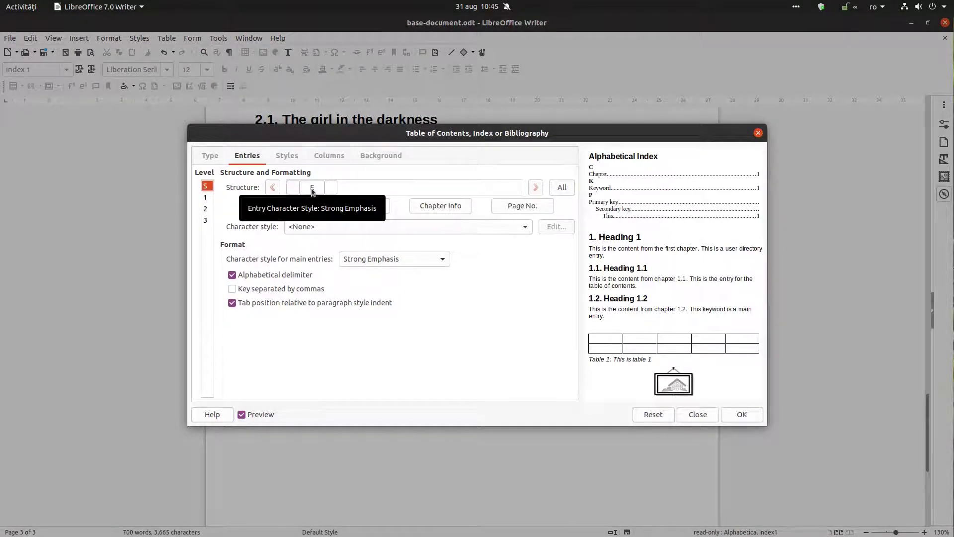
click(315, 227)
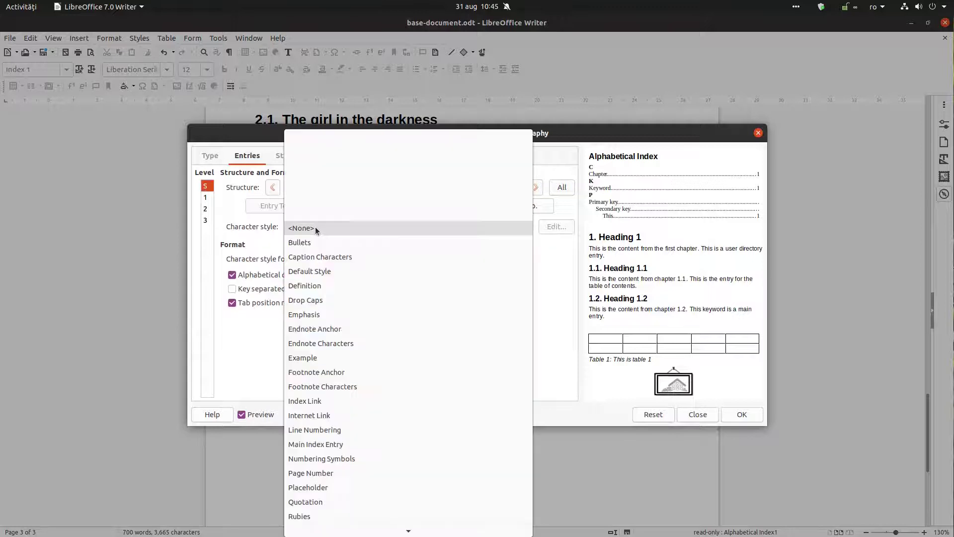
click(315, 227)
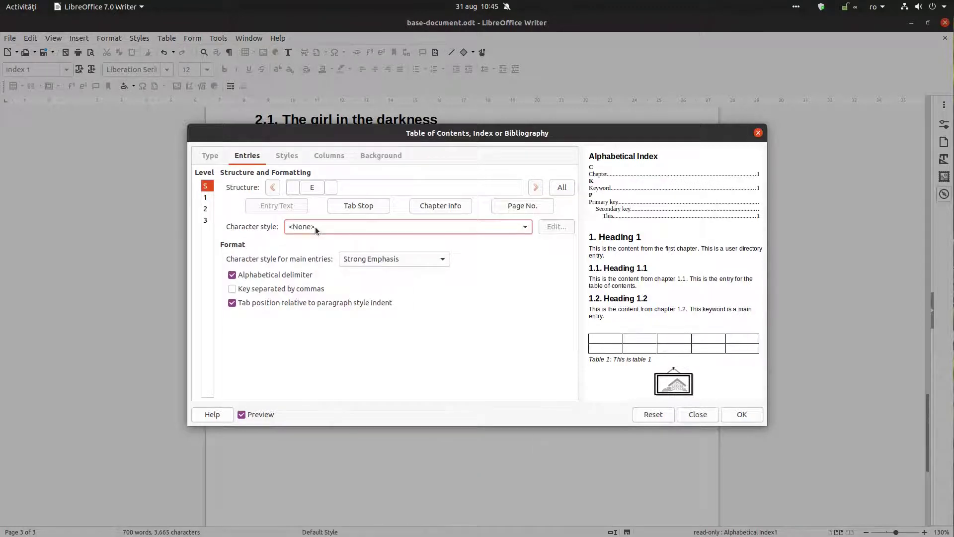
click(274, 279)
click(292, 278)
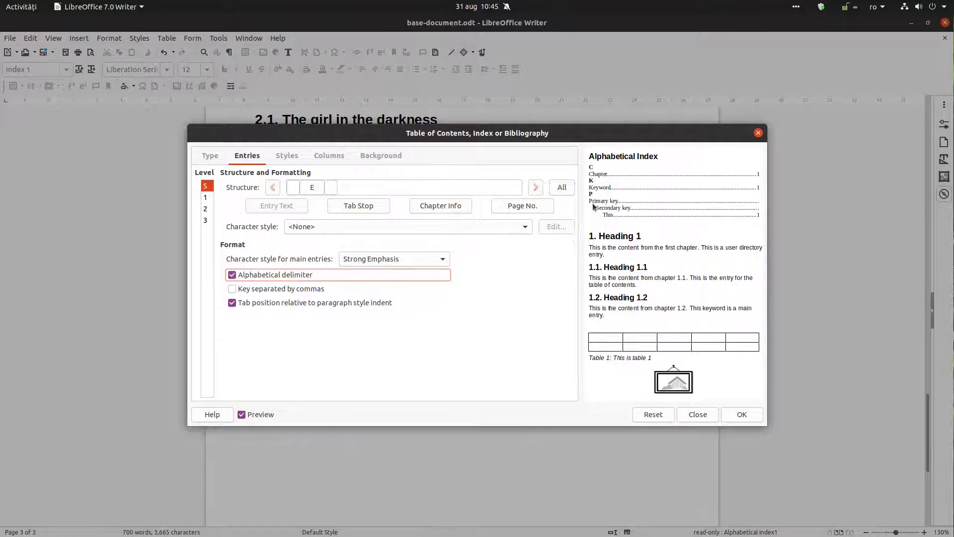
click(304, 278)
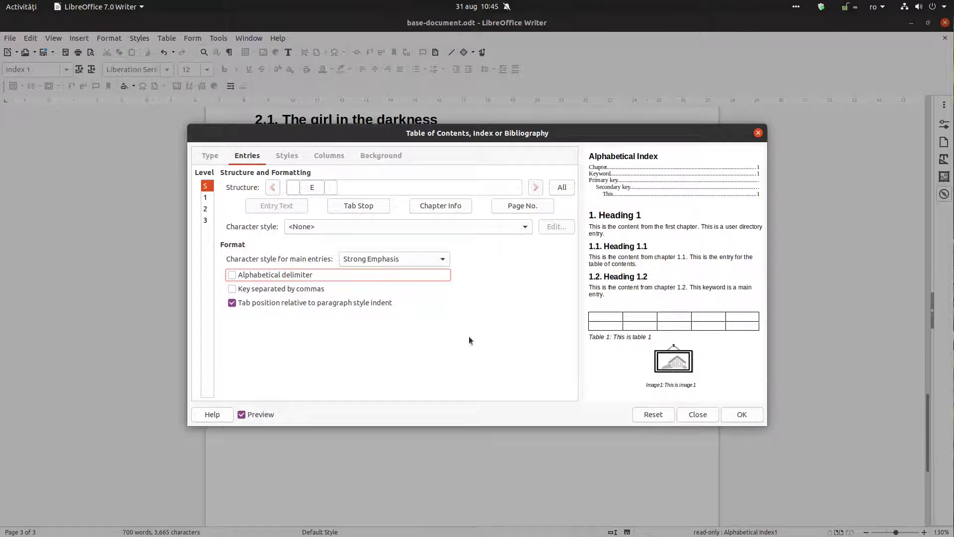
click(304, 289)
click(304, 290)
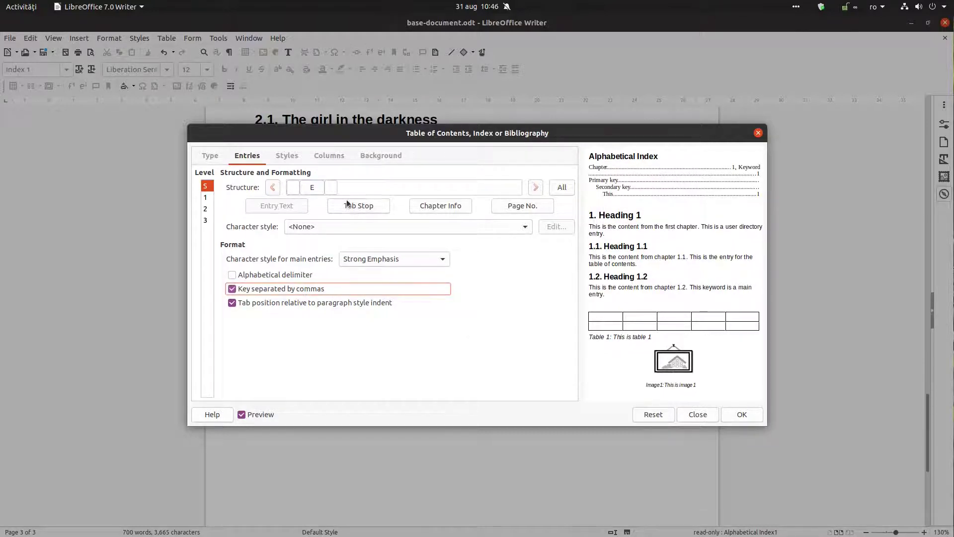
Step: Delete the tab stop token from levels 1 and 2, then close the dialog without applying
click(205, 198)
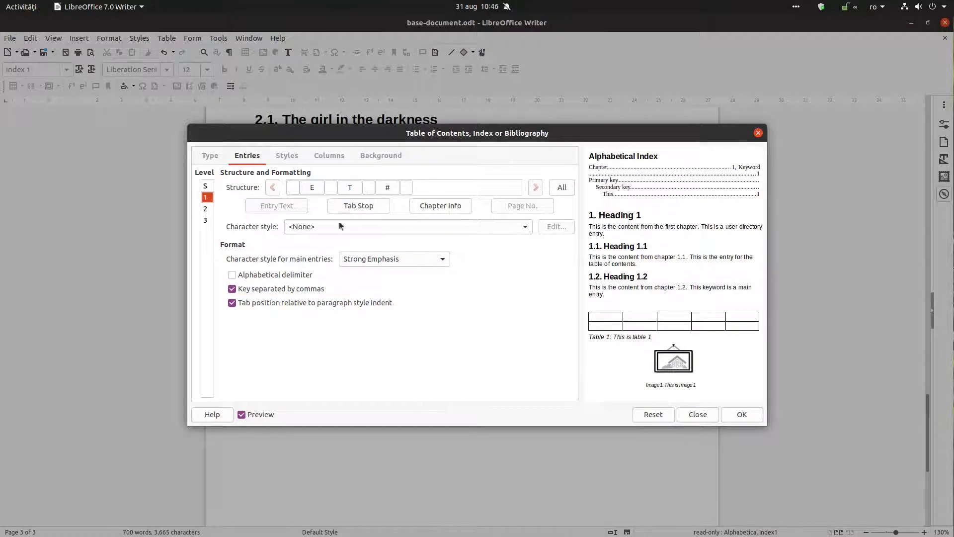
click(352, 189)
key(Delete)
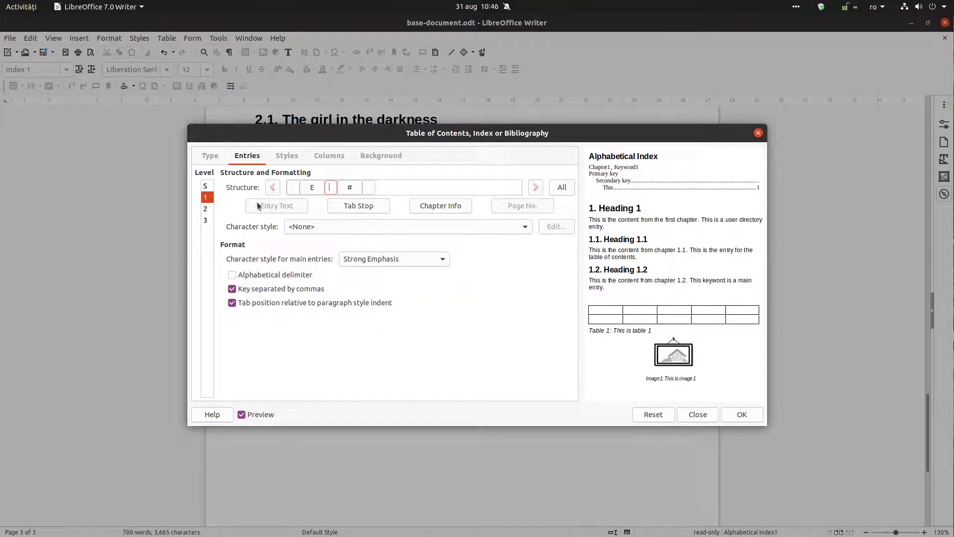
click(205, 209)
click(352, 188)
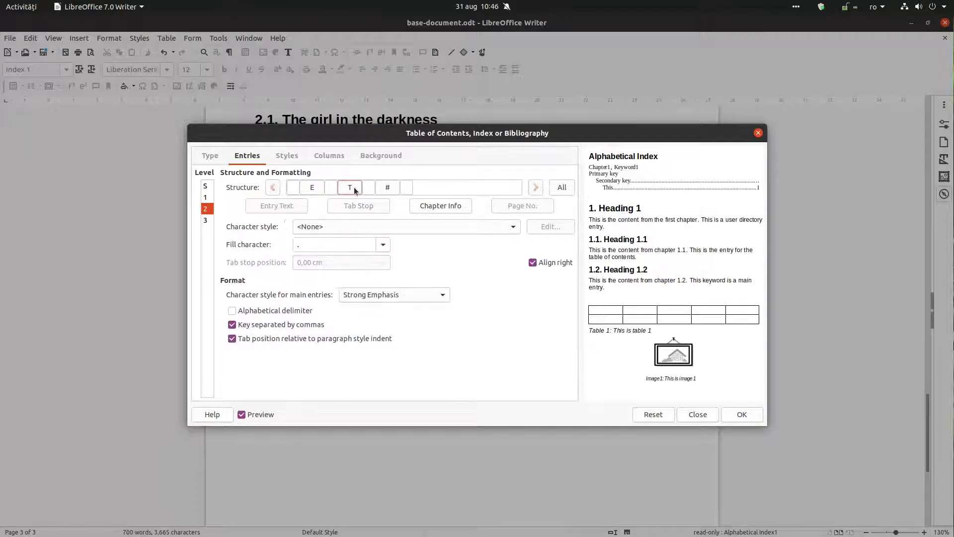
key(Delete)
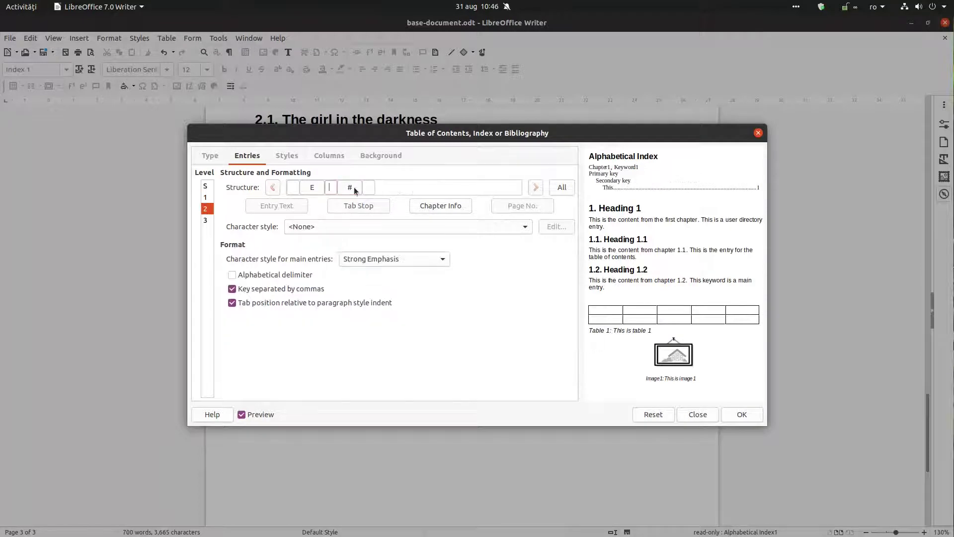
click(710, 413)
Step: Remove the tab stop token from the entry layout of index levels 1, 2 and 3
right_click(440, 340)
click(455, 374)
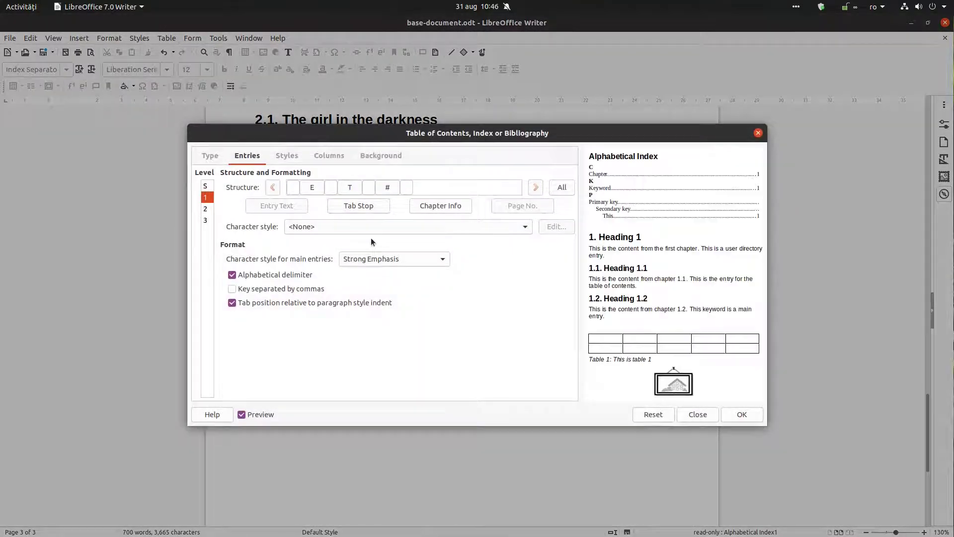
click(348, 187)
key(Delete)
click(204, 208)
click(348, 187)
key(Delete)
click(204, 219)
click(354, 188)
key(Delete)
Step: Turn on Key separated by commas and apply the changes to the index
click(204, 197)
click(205, 188)
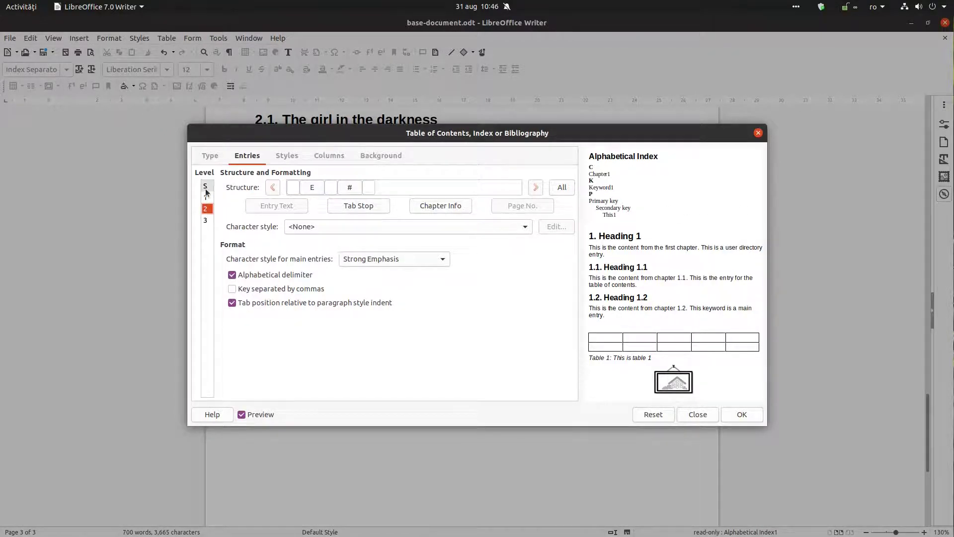
click(261, 290)
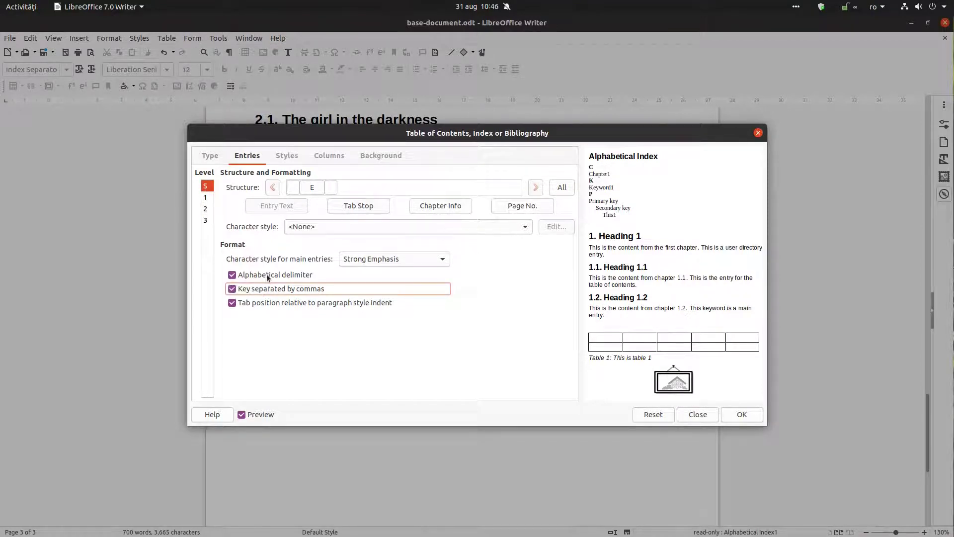
click(739, 413)
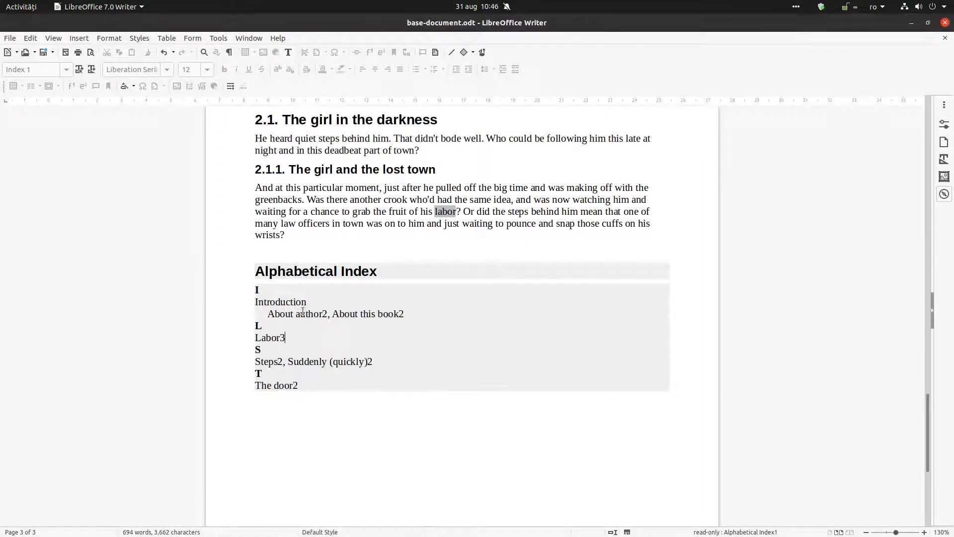
Step: Add a space before the page number token for levels 1, 2 and 3 and apply
right_click(327, 308)
click(344, 343)
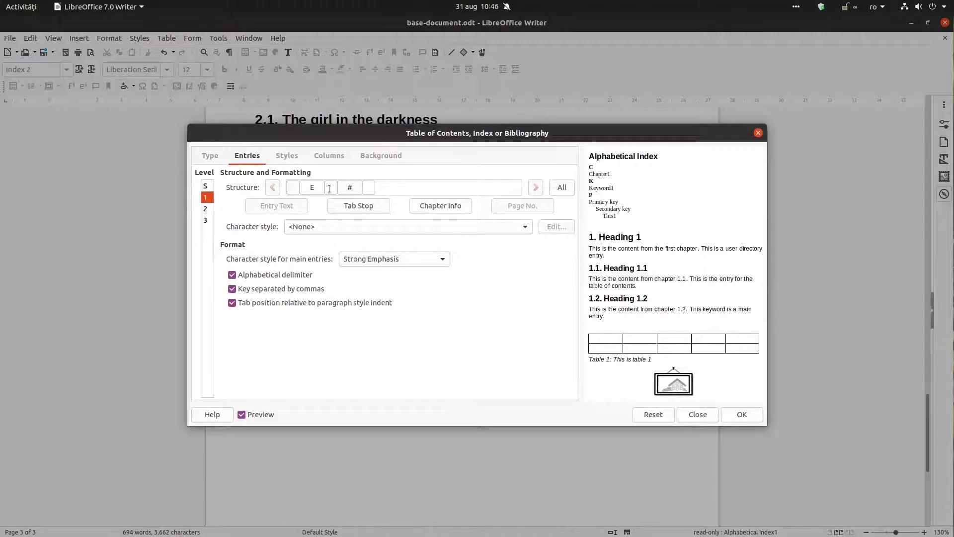
click(205, 208)
click(207, 224)
click(742, 414)
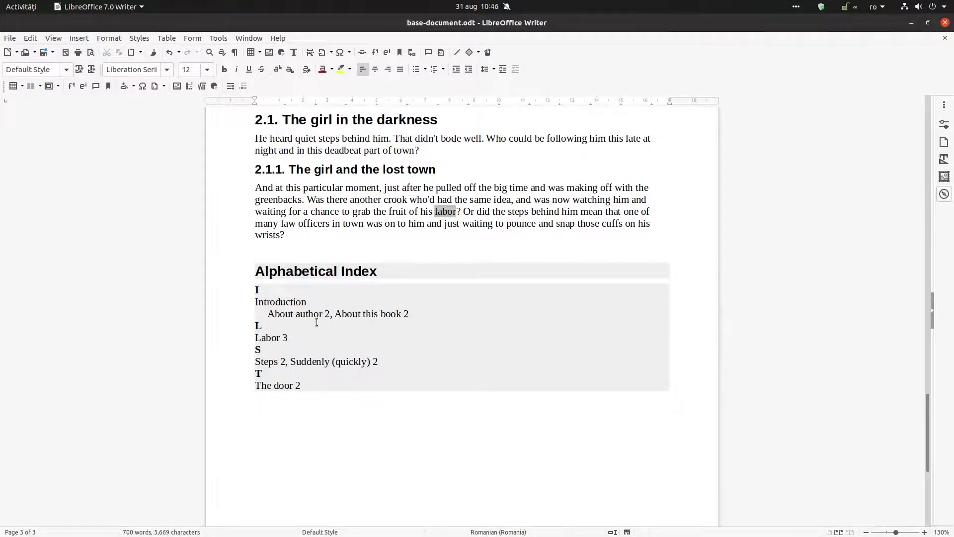
Step: Assign the Caption paragraph style to the index title and apply it
right_click(391, 311)
click(406, 335)
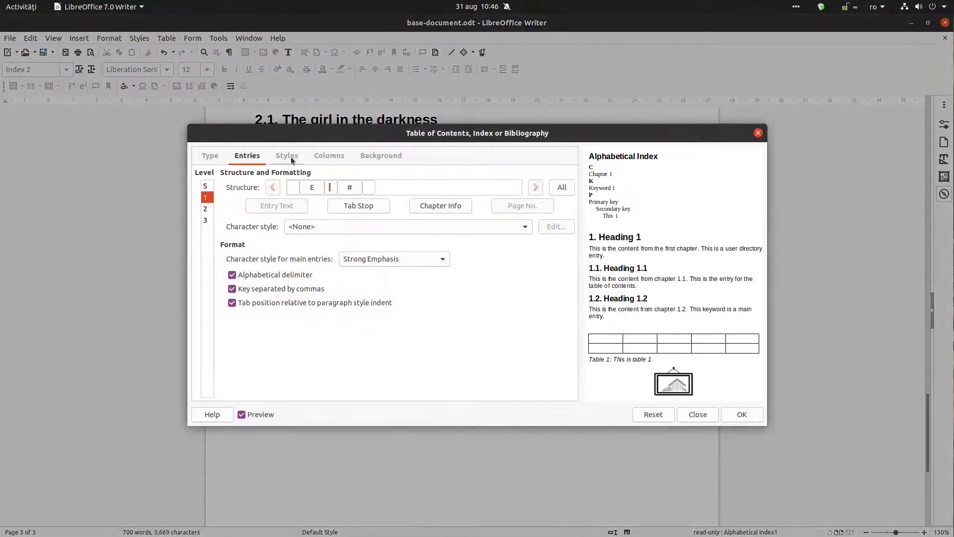
click(292, 159)
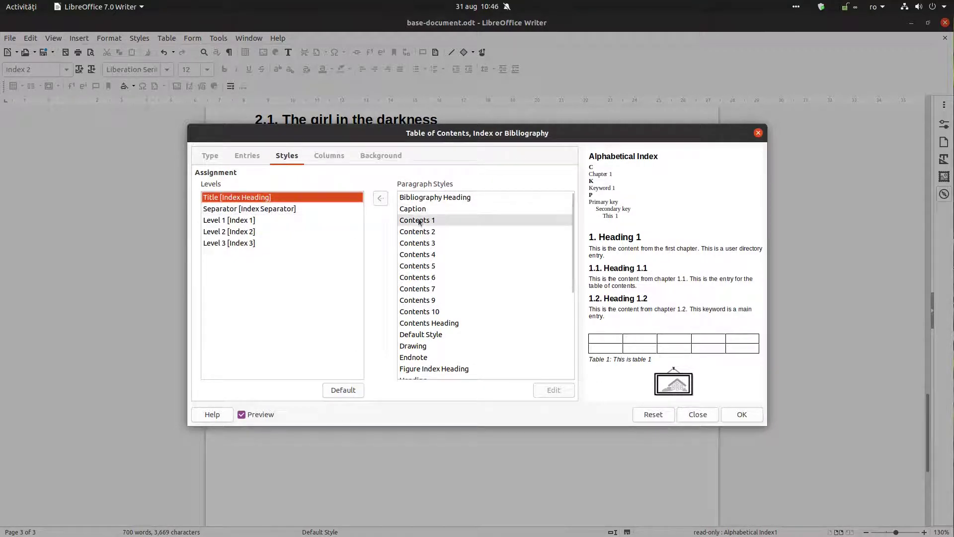
click(726, 414)
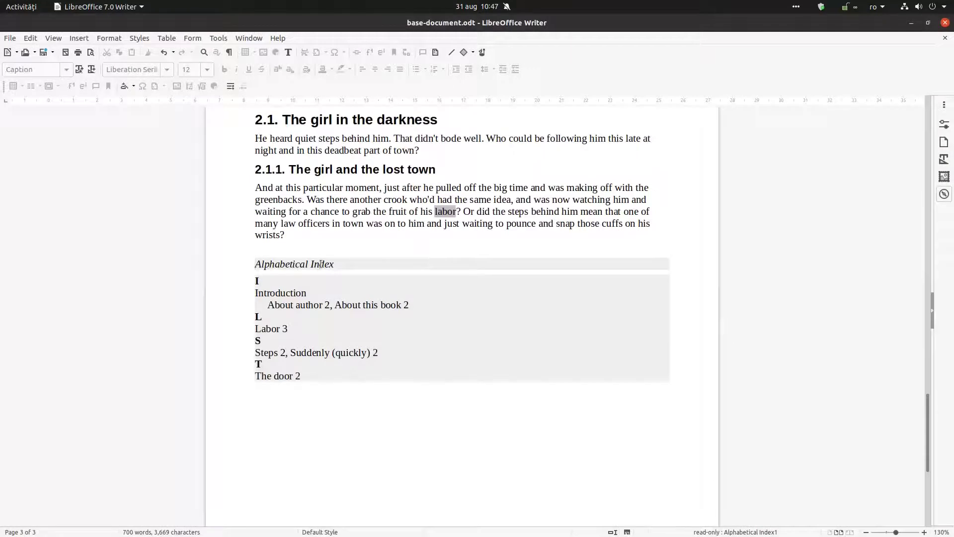
Step: Change the index title's paragraph style to Mytitle and apply it
right_click(345, 297)
click(371, 330)
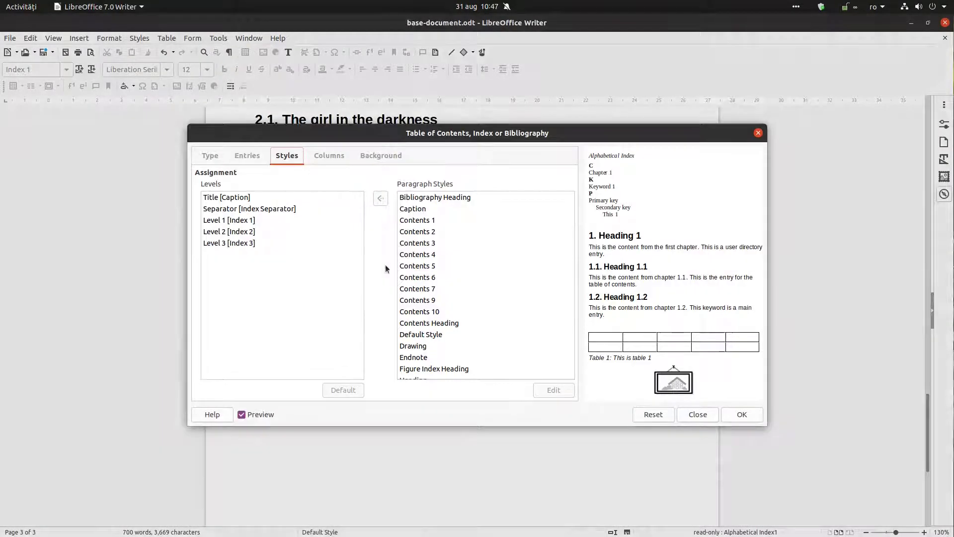
click(259, 199)
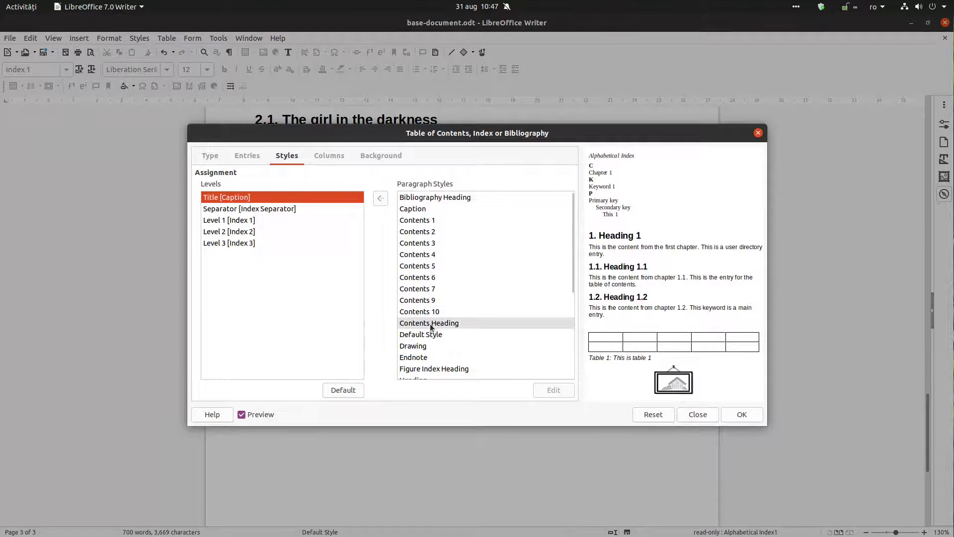
scroll(424, 346, down, 5)
double_click(425, 350)
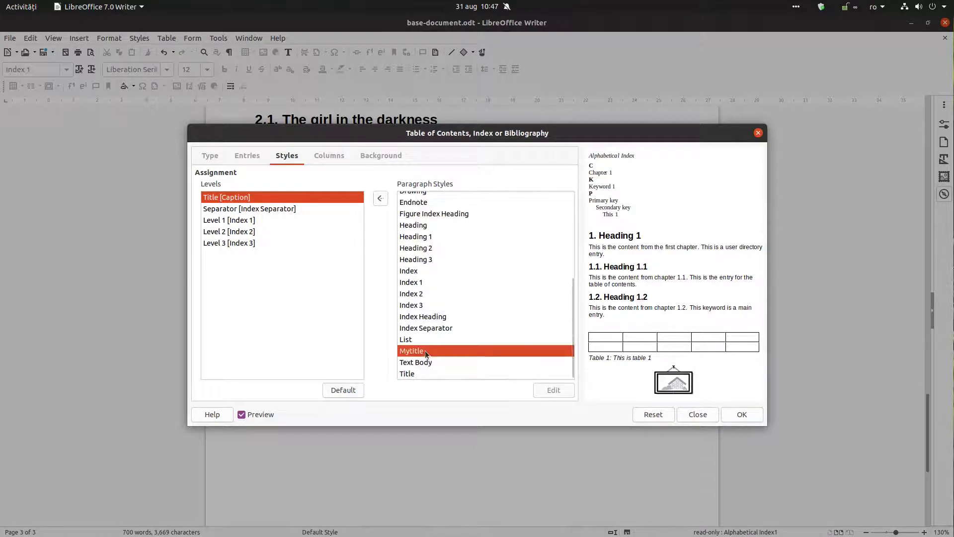
click(740, 414)
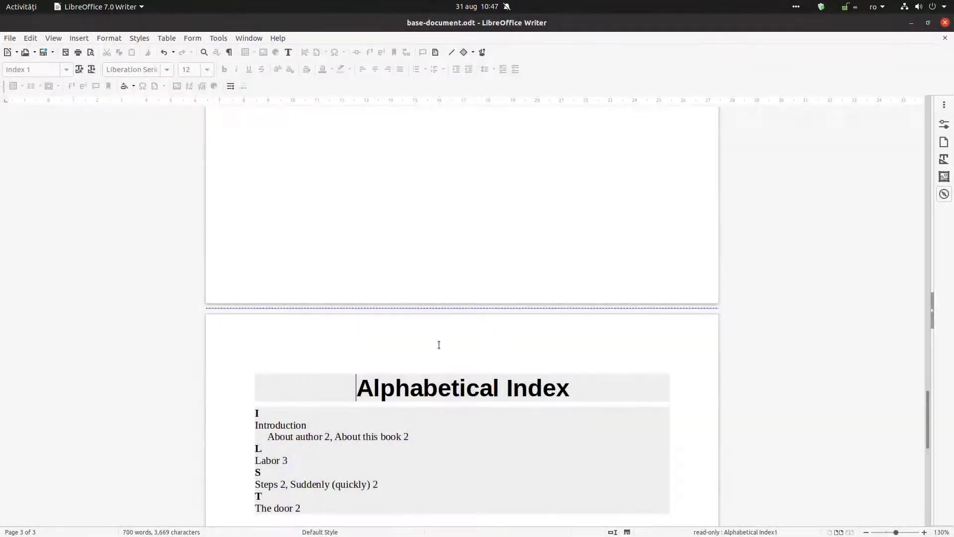
Step: Switch the index title's paragraph style to Bibliography Heading
scroll(397, 387, down, 5)
right_click(407, 320)
click(435, 353)
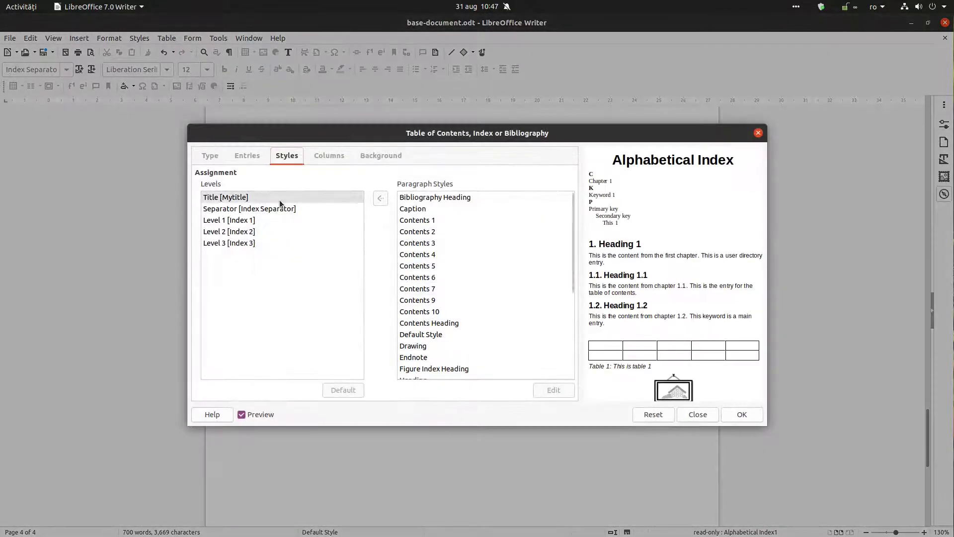
click(279, 200)
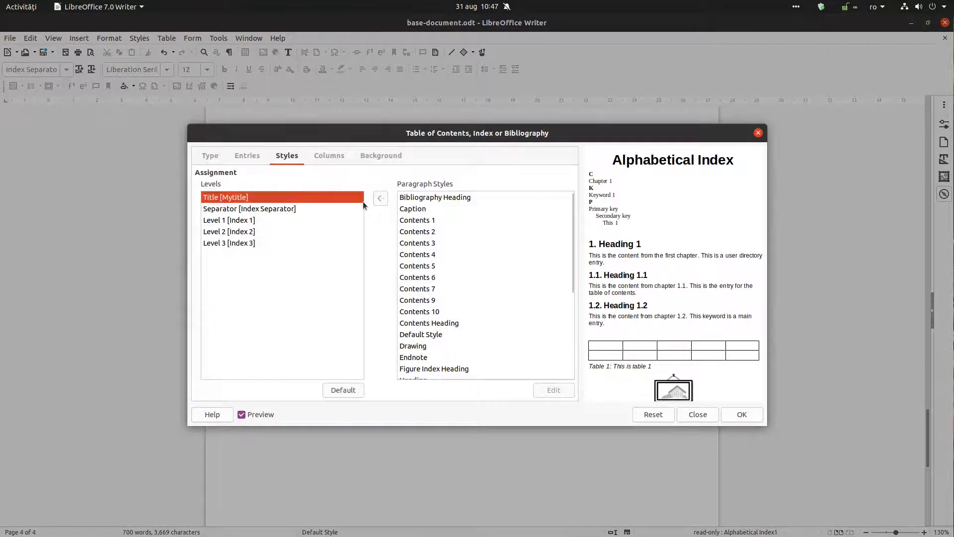
double_click(438, 197)
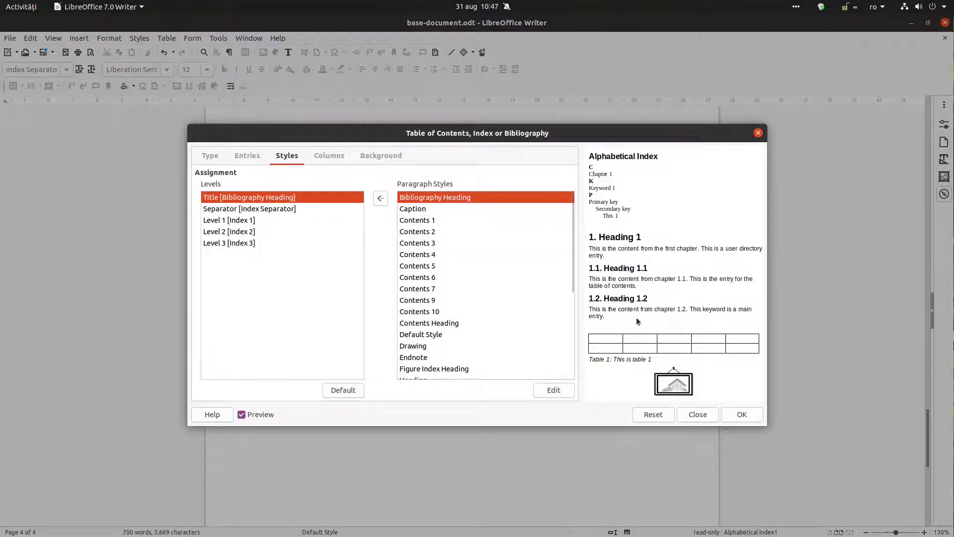
click(333, 156)
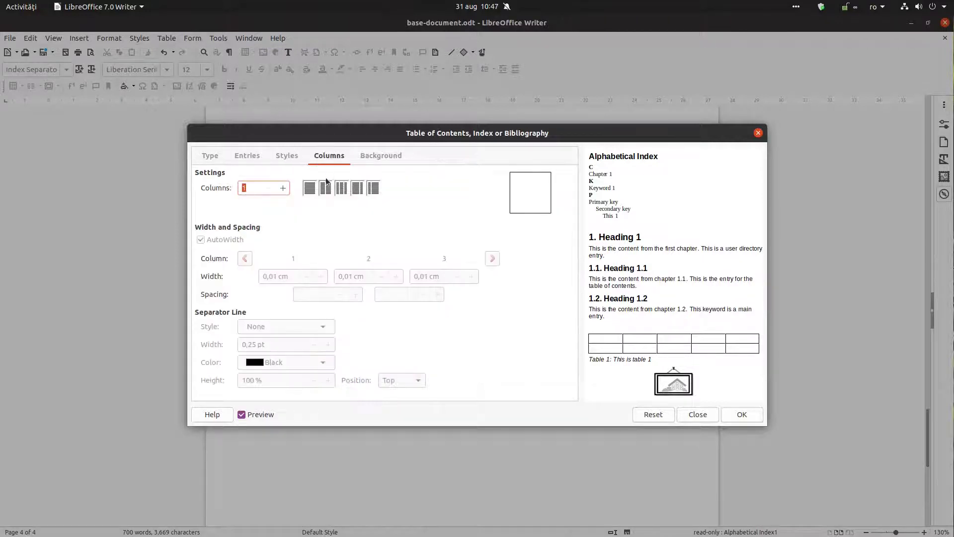
Step: Lay the alphabetical index out in three columns
click(342, 189)
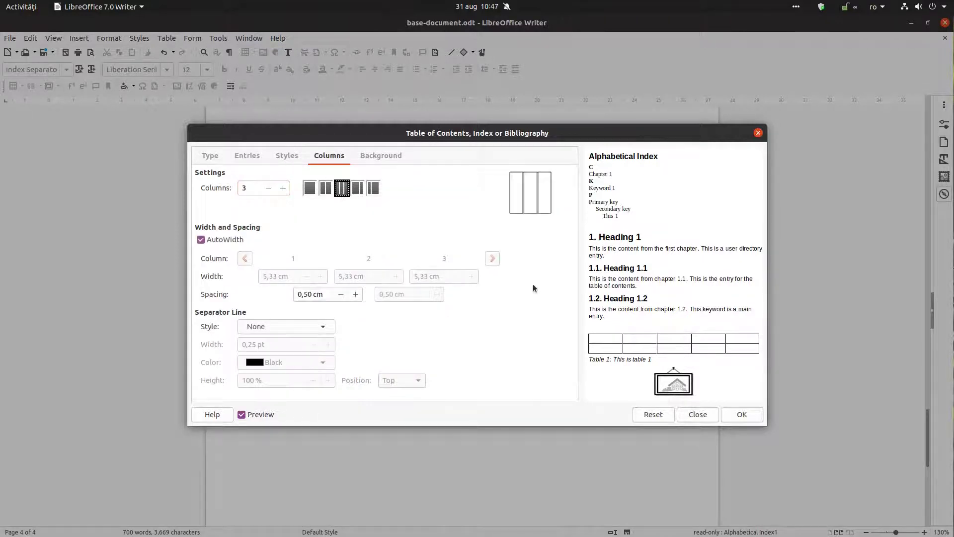
click(742, 415)
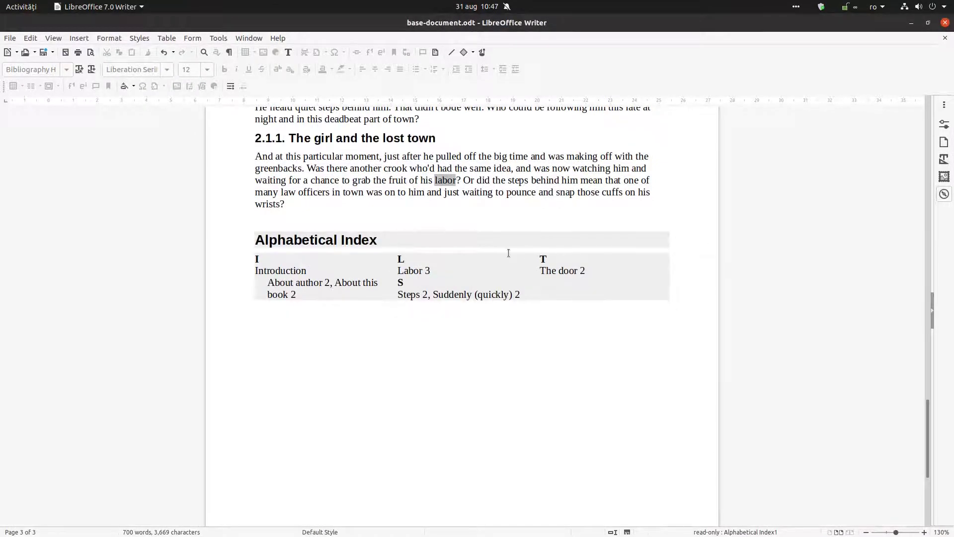
right_click(457, 271)
click(477, 308)
Step: Change the index layout to two columns instead
click(326, 188)
click(726, 411)
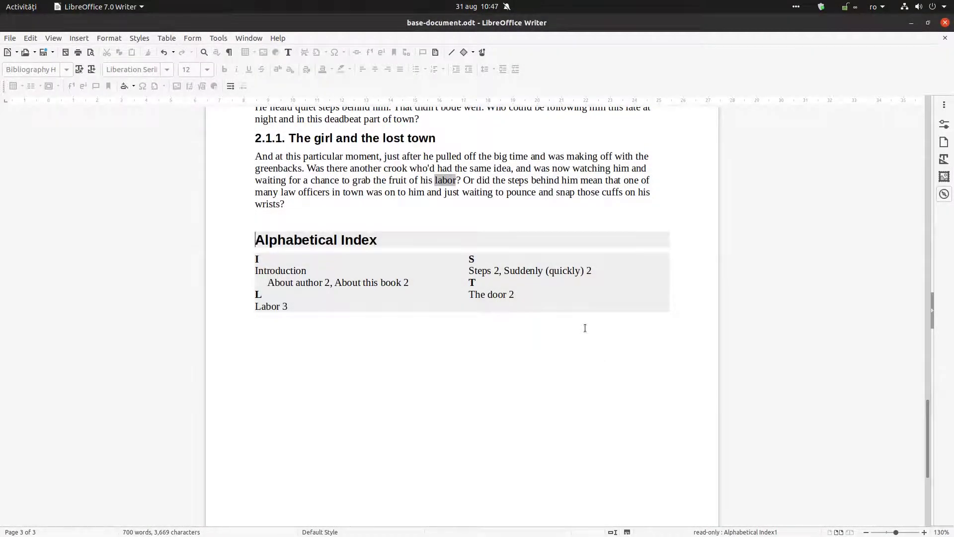
right_click(392, 281)
click(409, 312)
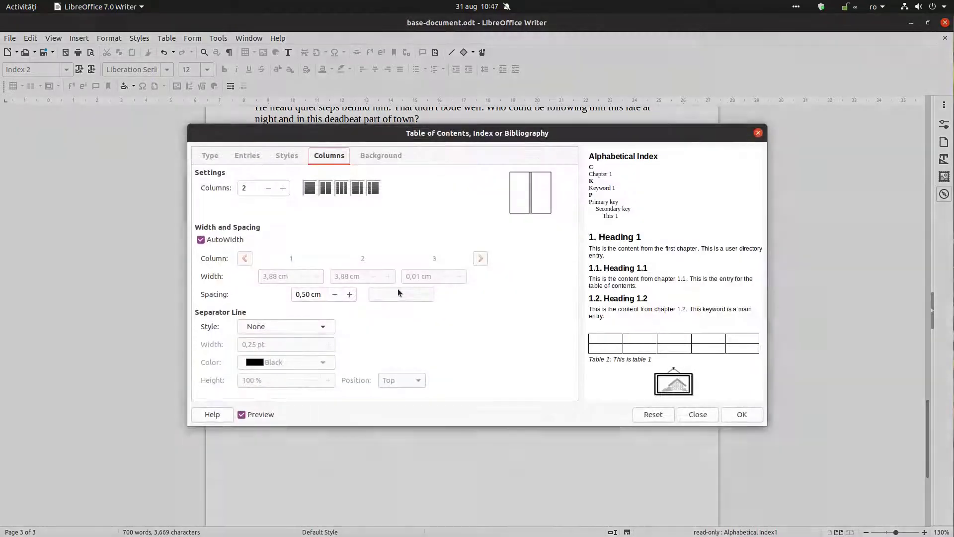
Step: Fill the index background with a solid light grey colour
click(380, 155)
click(372, 178)
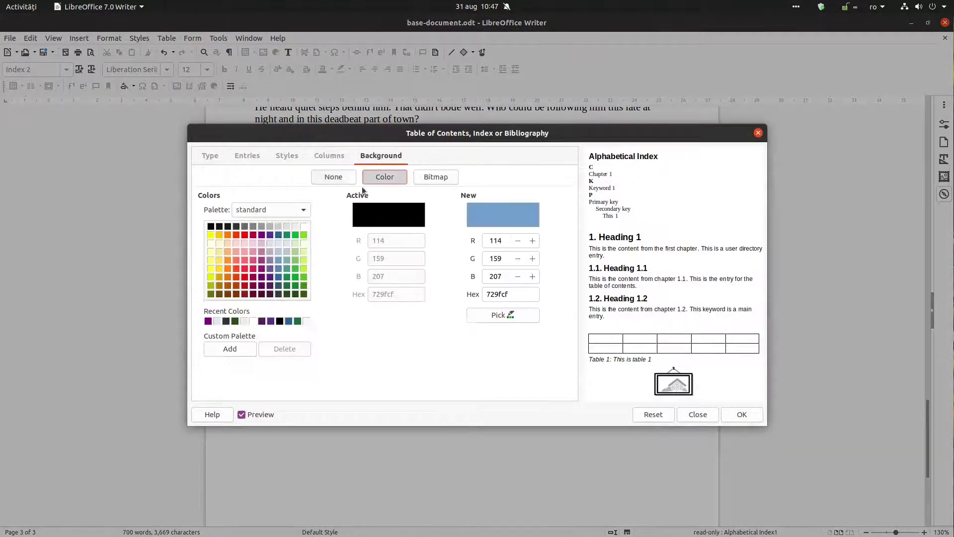
click(294, 226)
click(741, 414)
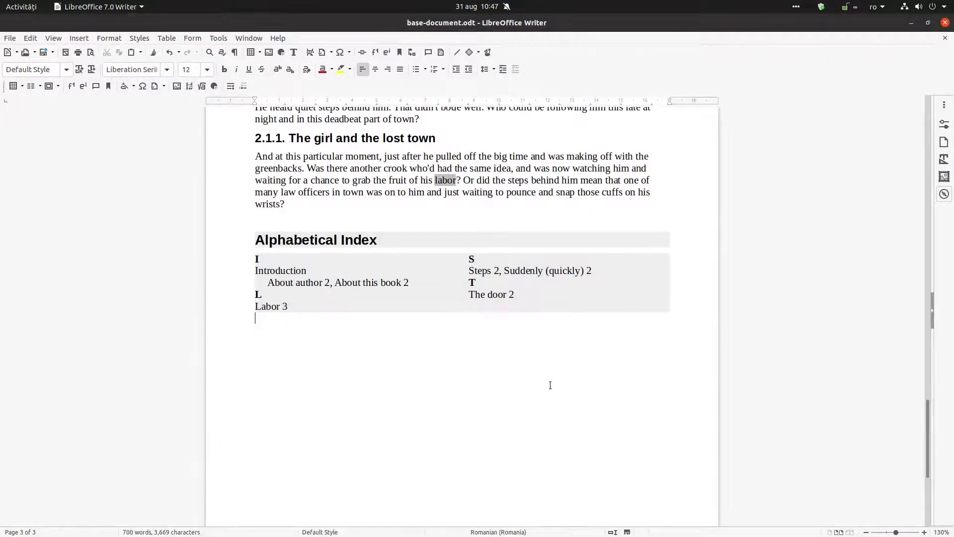
Step: Change the index background colour to light green (dde8cb)
right_click(462, 258)
click(477, 290)
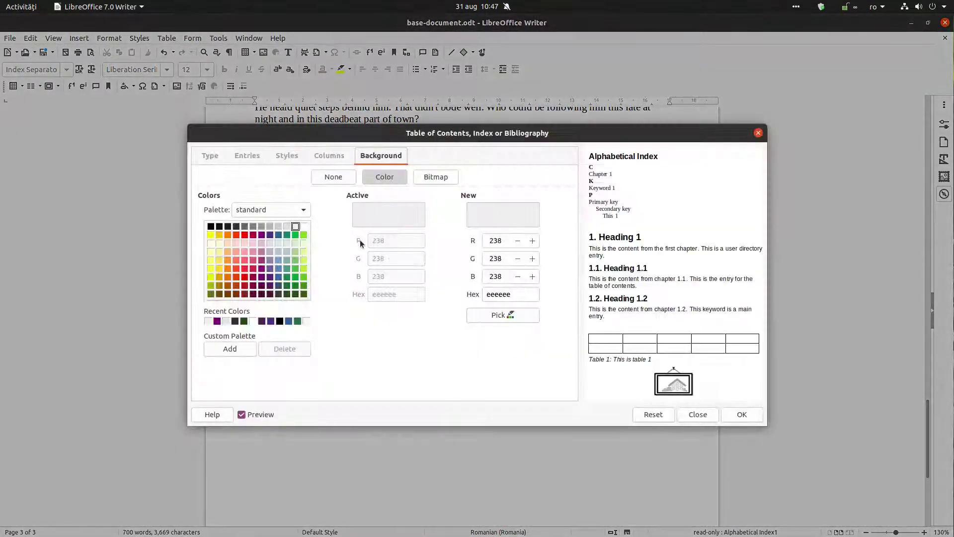
click(299, 240)
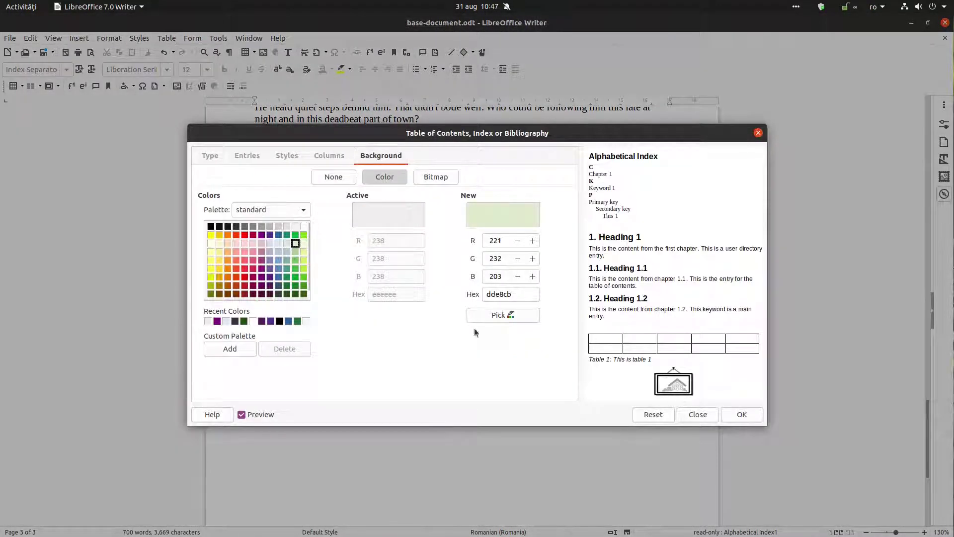
click(741, 414)
click(490, 447)
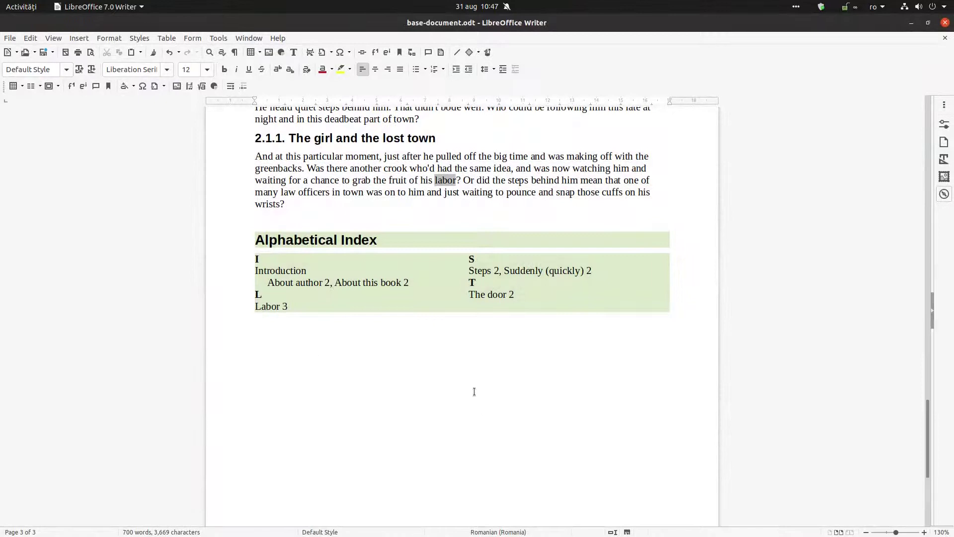
Step: Update the alphabetical index, then inspect the Labor 3 entry
right_click(448, 296)
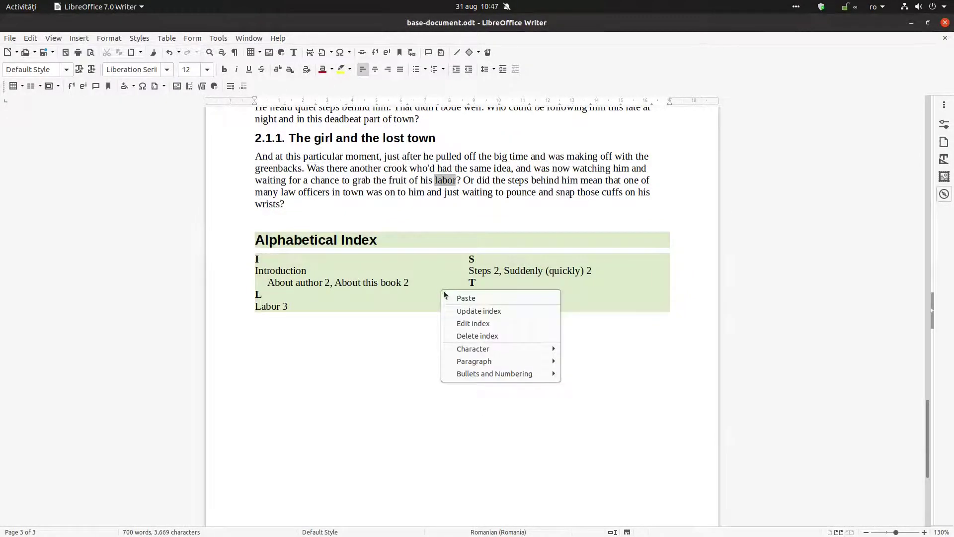
click(459, 309)
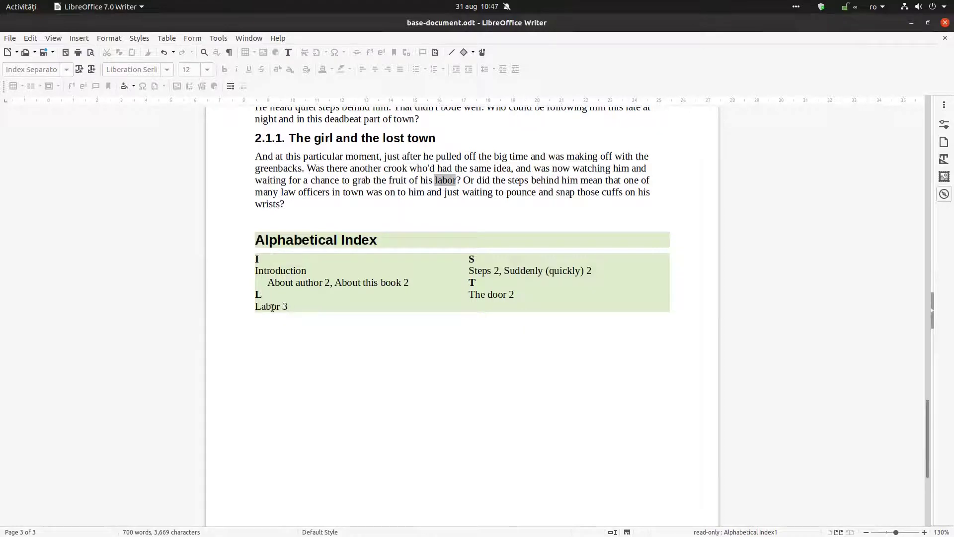
right_click(303, 303)
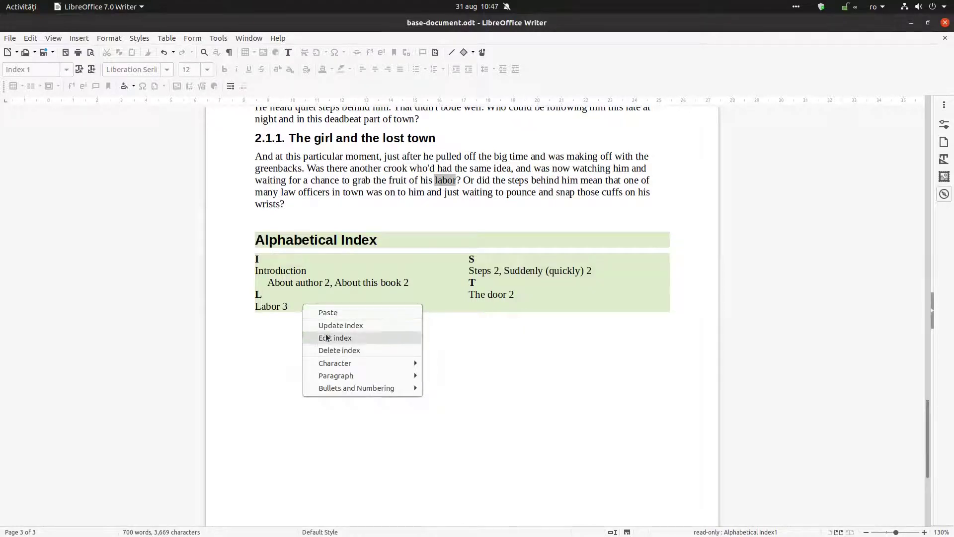
click(288, 324)
scroll(298, 298, up, 5)
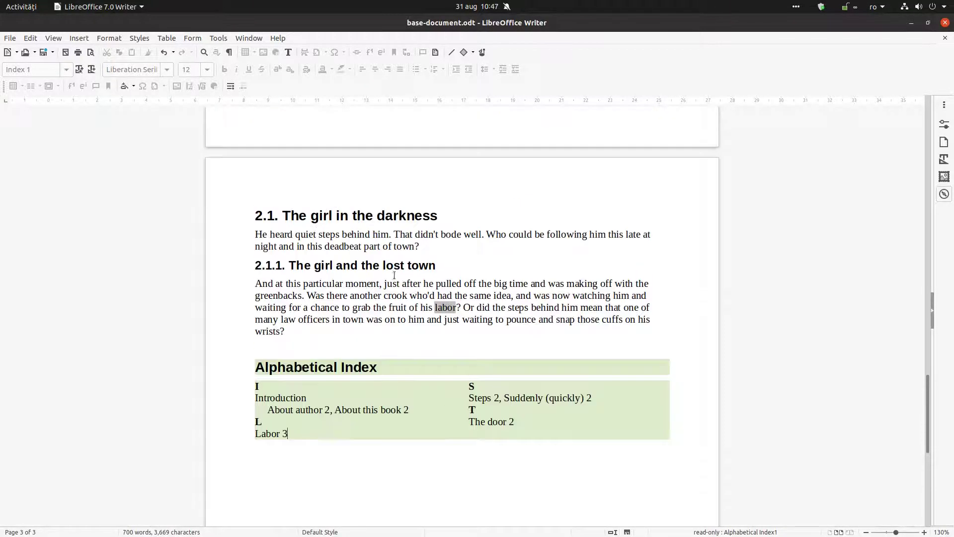
Step: Delete the index mark on the word labor and update the index
right_click(440, 305)
click(465, 340)
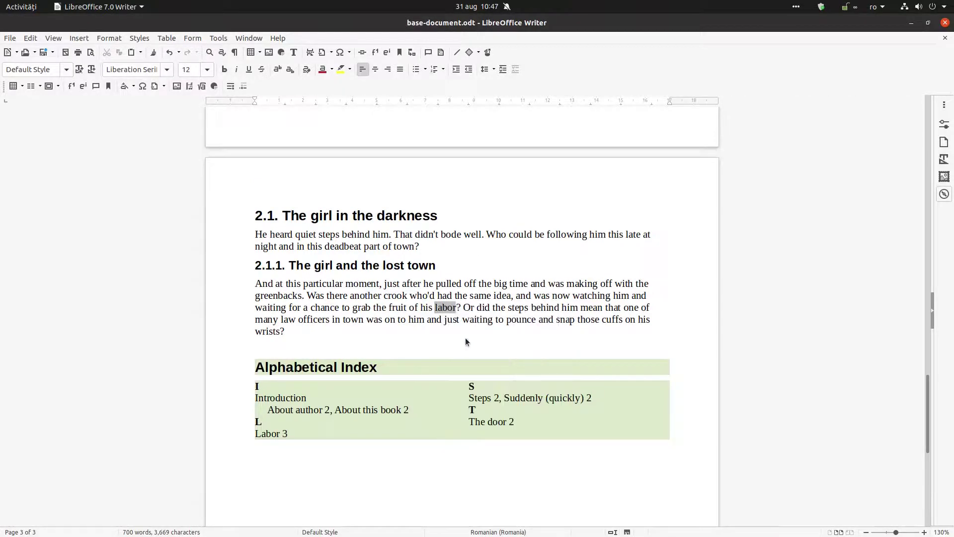
click(502, 344)
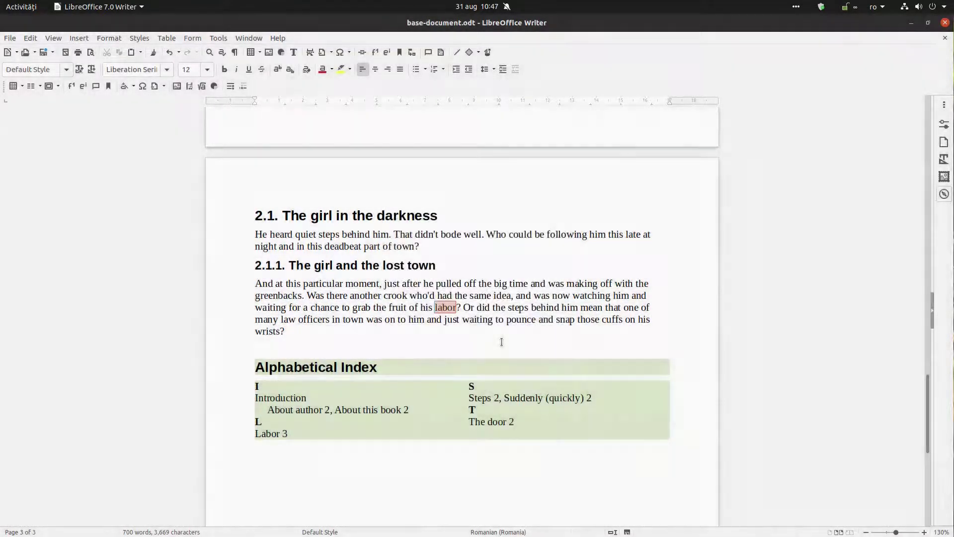
right_click(373, 409)
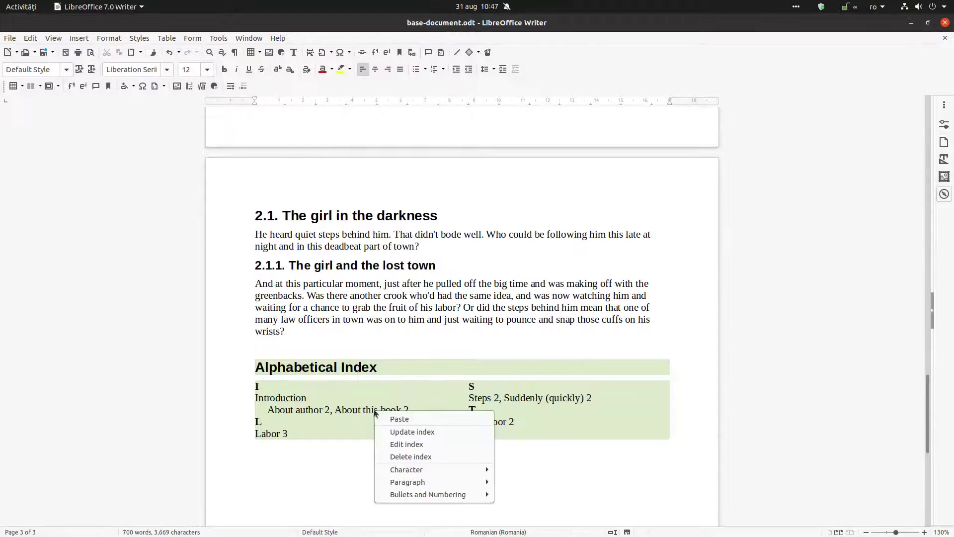
click(396, 430)
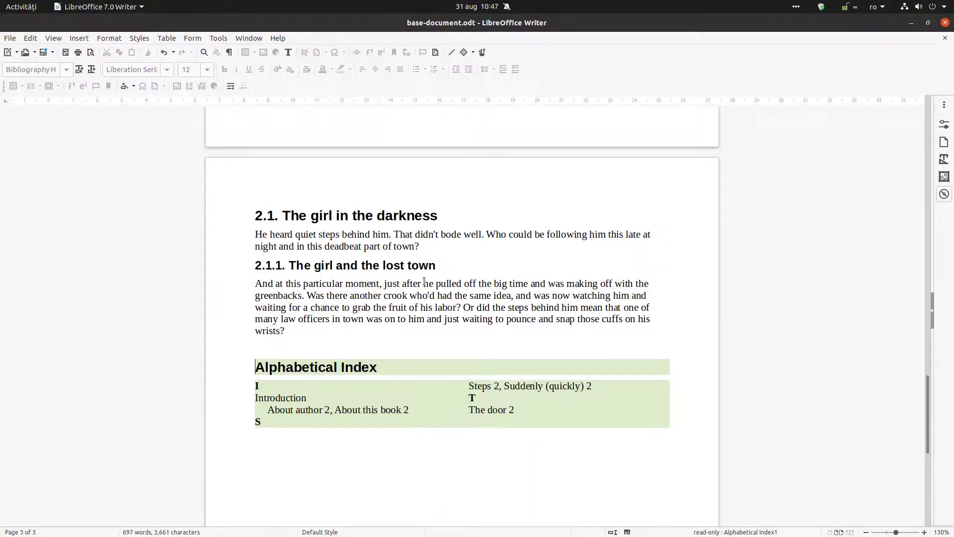
Step: Scroll through the updated index and place the cursor on the About this book line
scroll(424, 281, up, 8)
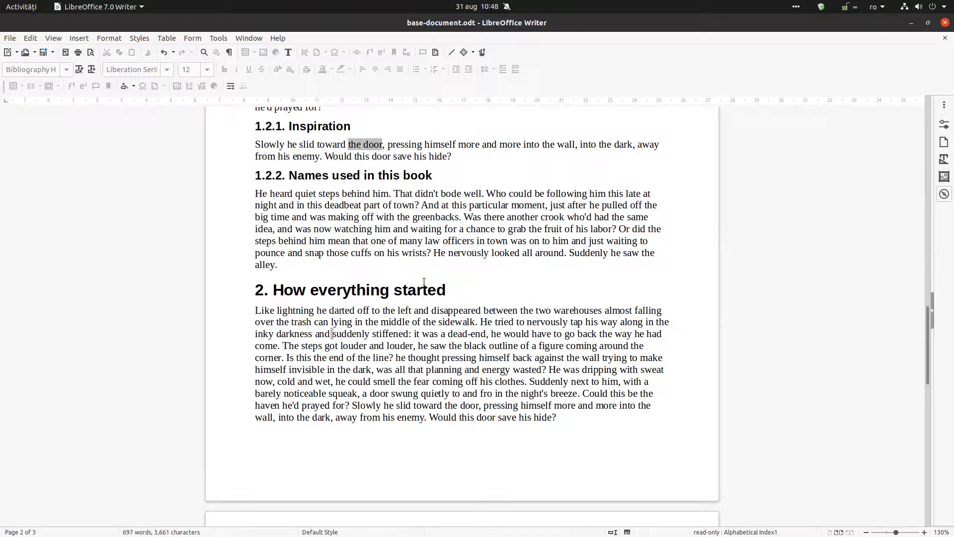
scroll(424, 281, up, 8)
scroll(417, 288, down, 4)
scroll(413, 294, down, 10)
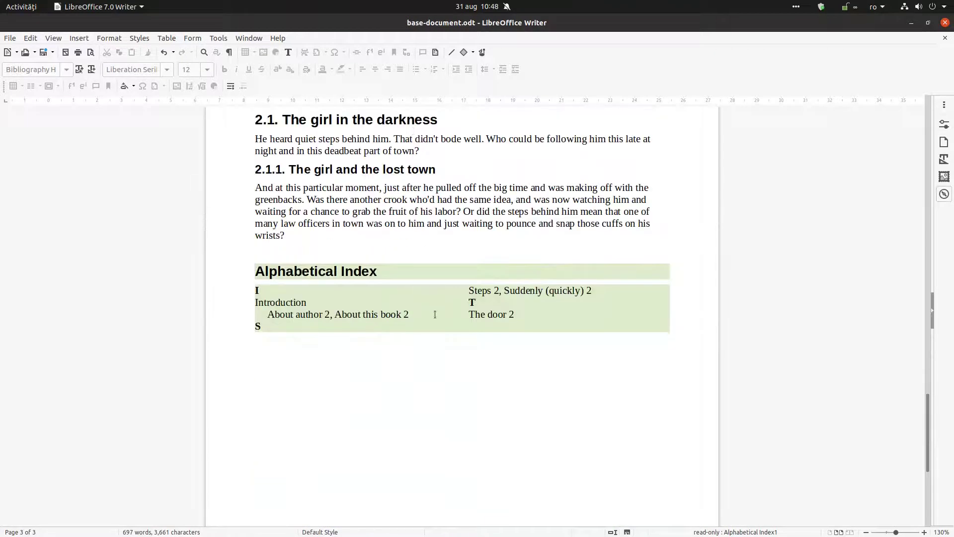
click(397, 317)
scroll(443, 324, up, 20)
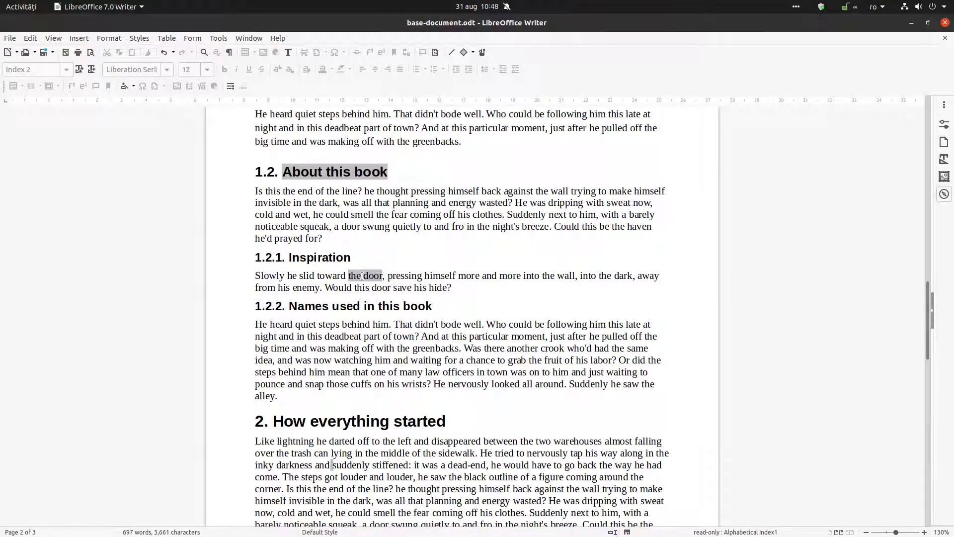
Step: In the Index Entry dialog, delete the marks for the door, About this book and suddenly (quickly)
right_click(362, 276)
click(381, 310)
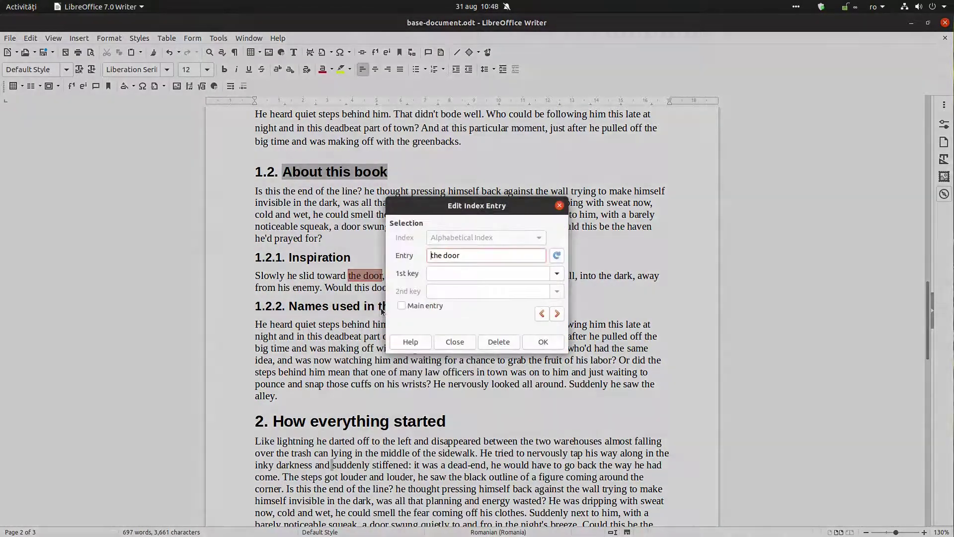
click(556, 314)
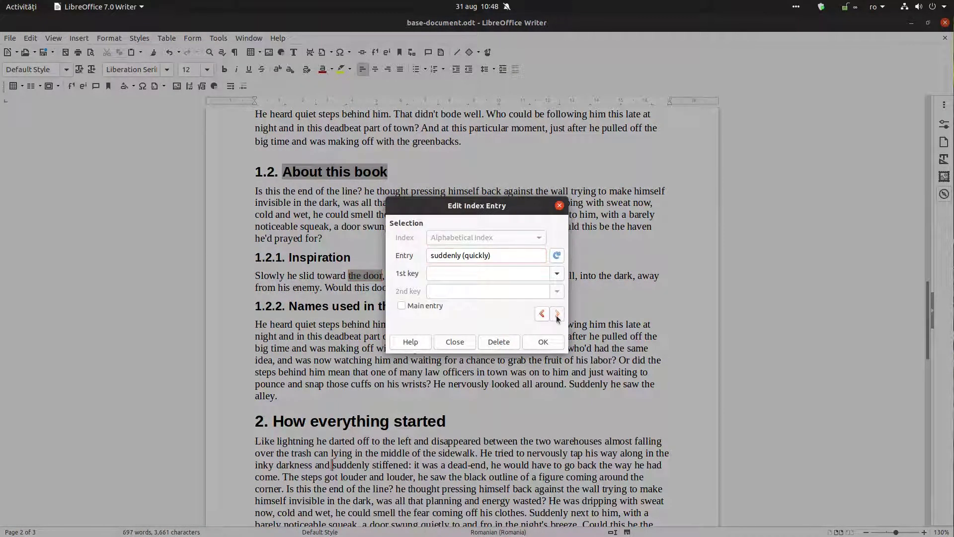
click(541, 313)
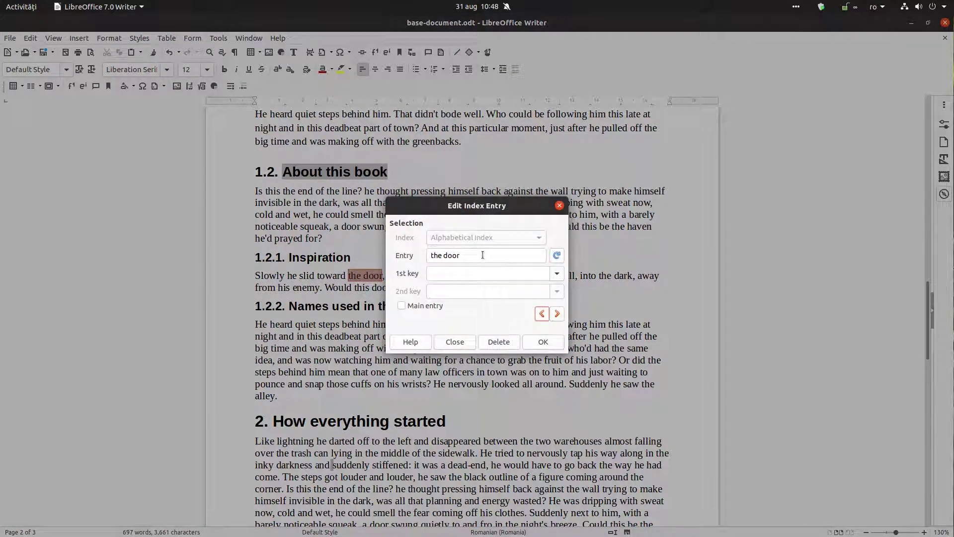
click(508, 341)
click(542, 313)
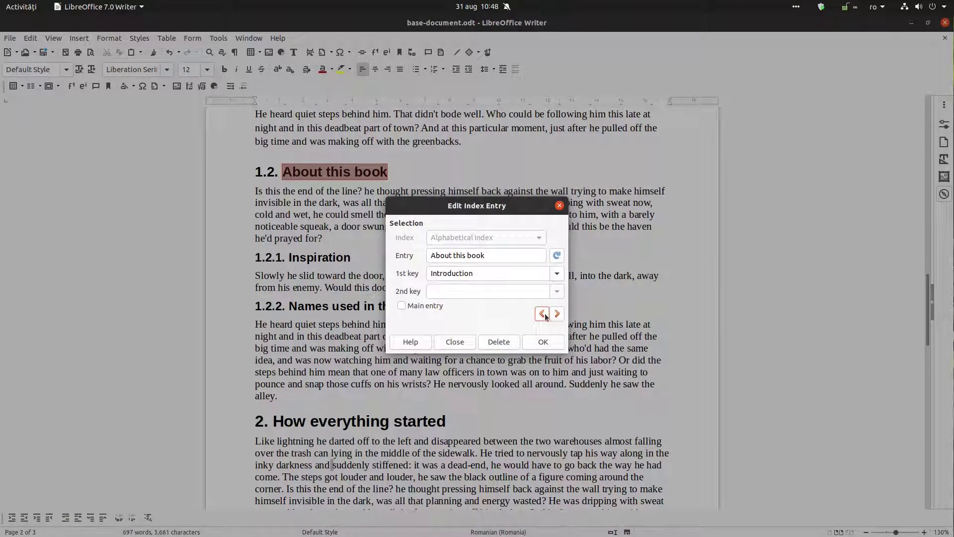
click(515, 342)
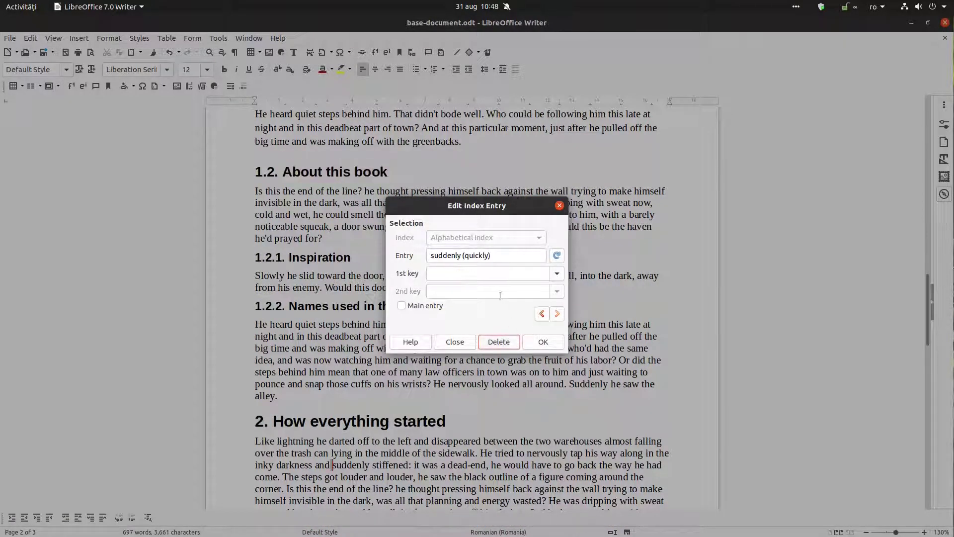
click(515, 342)
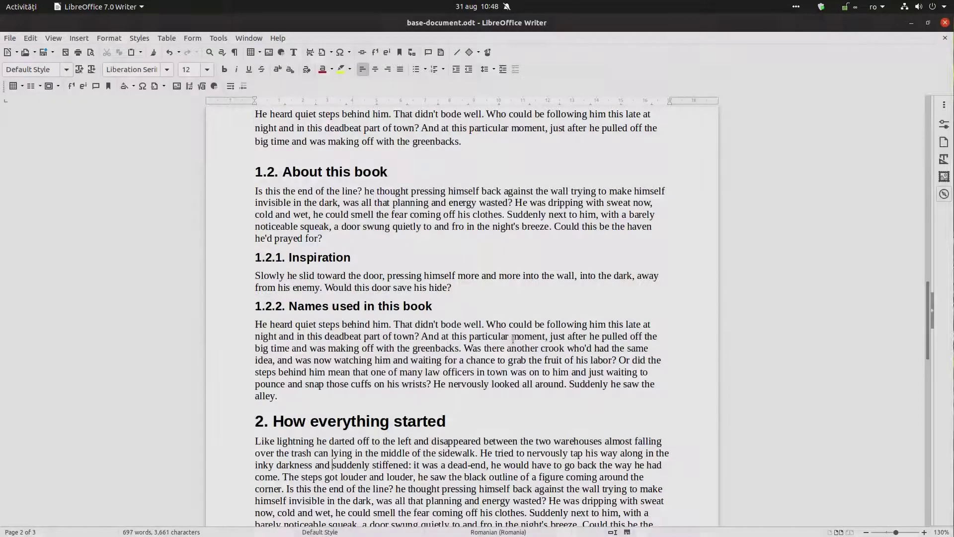
scroll(481, 327, down, 15)
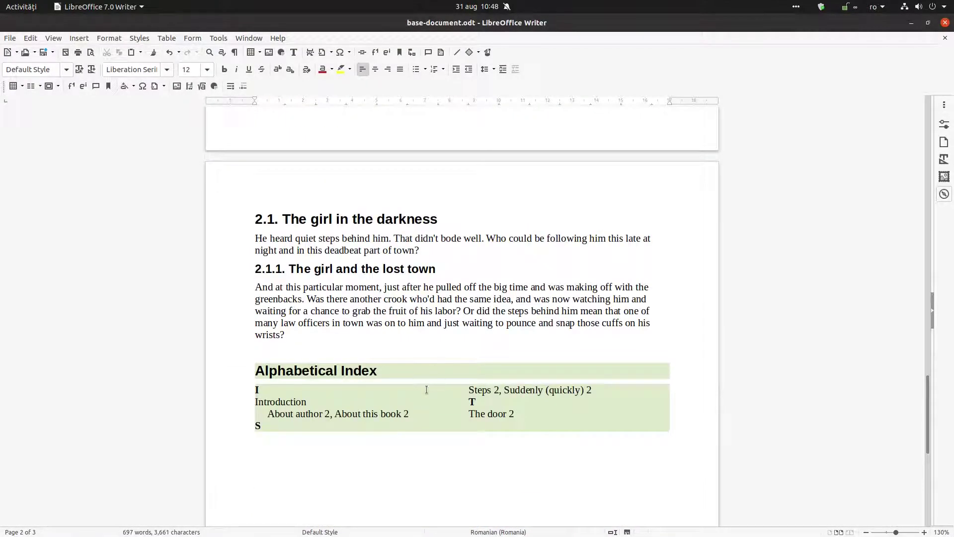
Step: Update the alphabetical index, delete it, then insert a default Table of Contents below section 2.1.1
right_click(427, 389)
click(448, 408)
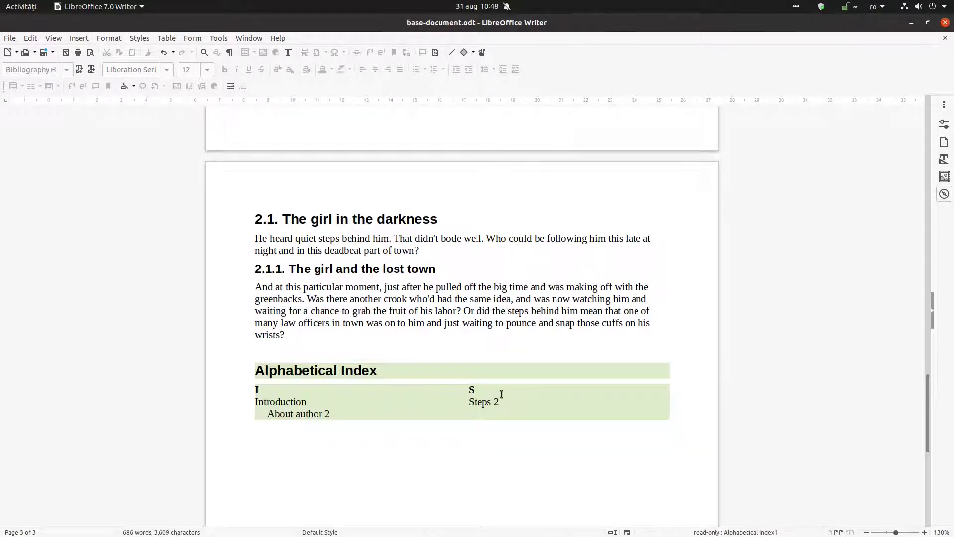
right_click(427, 400)
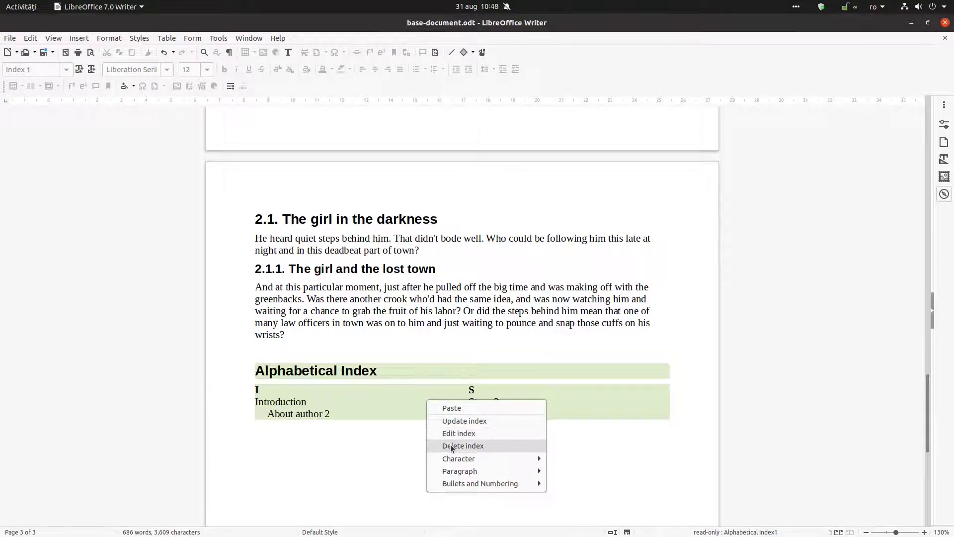
click(450, 444)
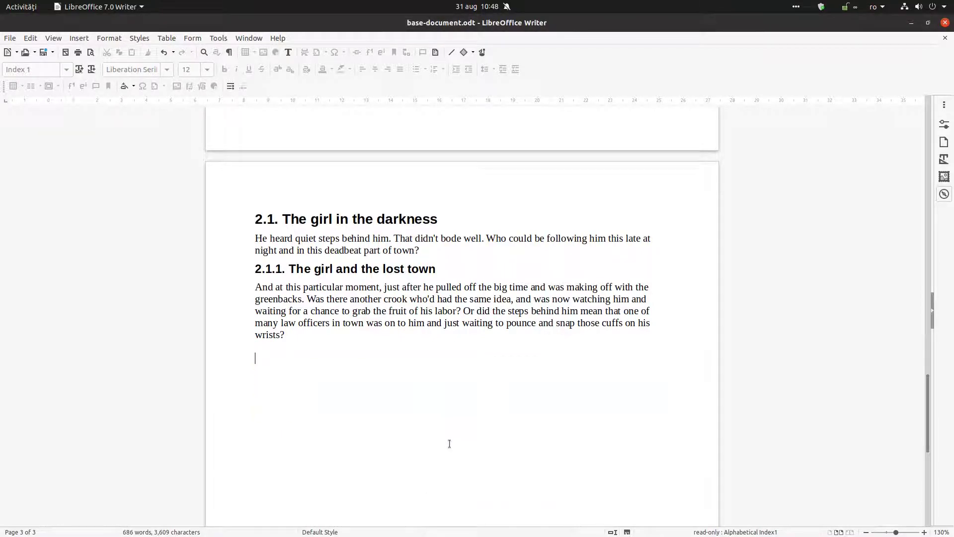
click(230, 86)
click(739, 413)
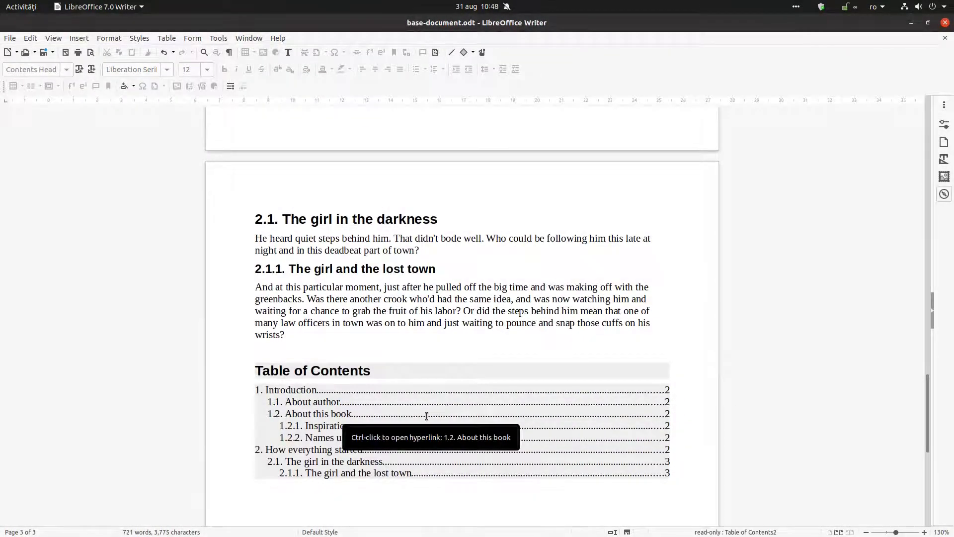
Step: Delete the Table of Contents and insert an index with type set to Alphabetical Index
right_click(375, 400)
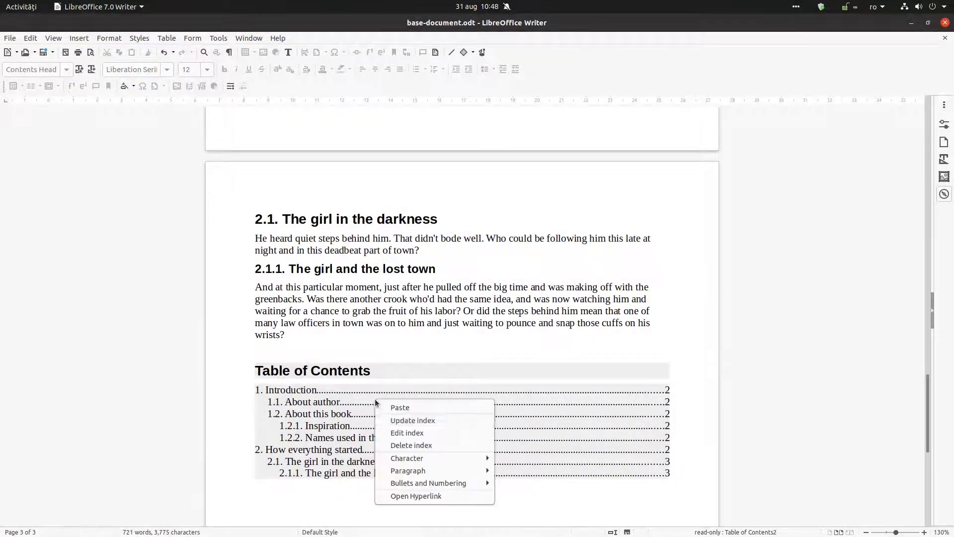
click(394, 444)
click(230, 87)
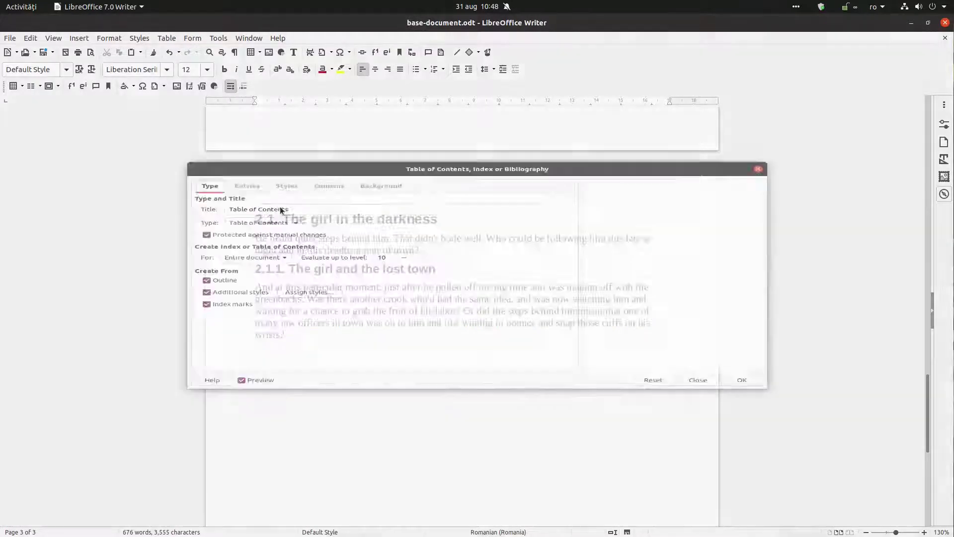
click(289, 208)
click(287, 220)
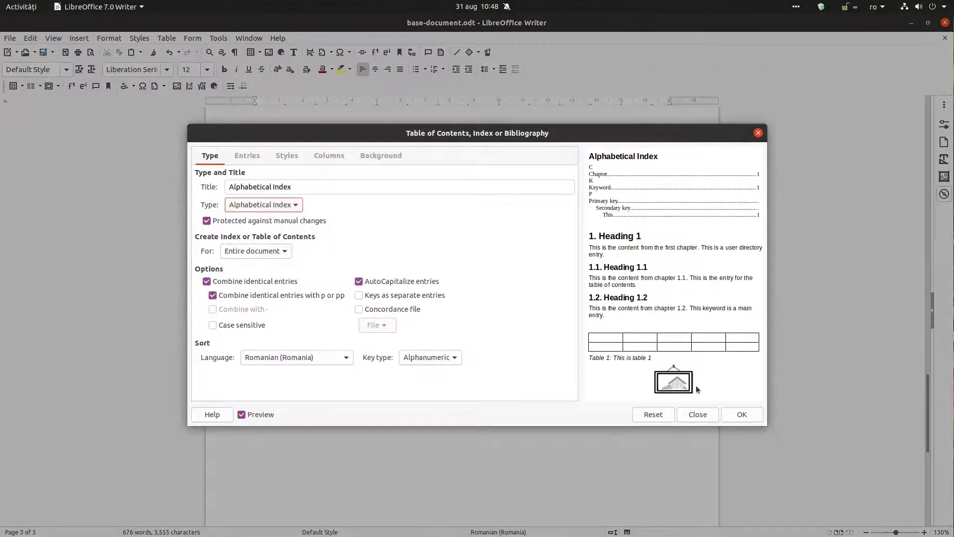
click(740, 414)
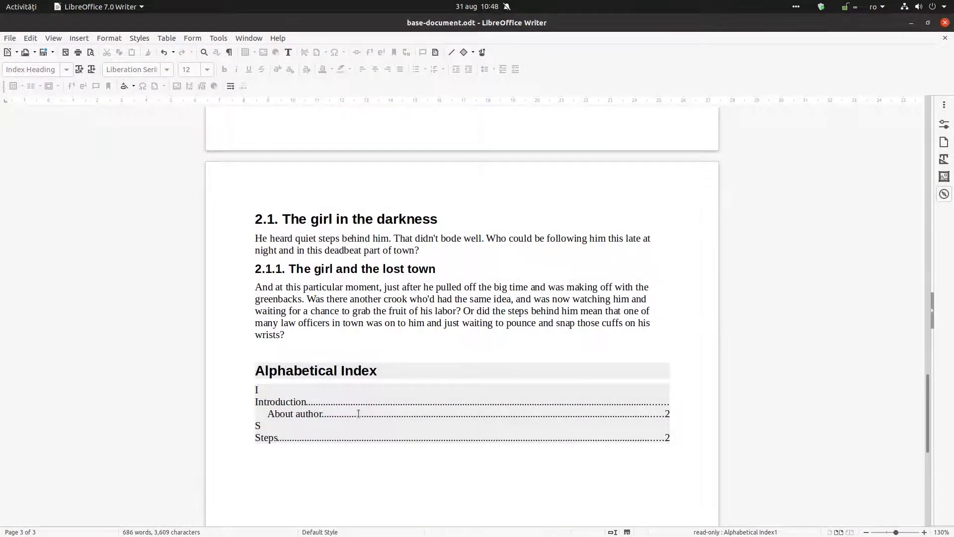